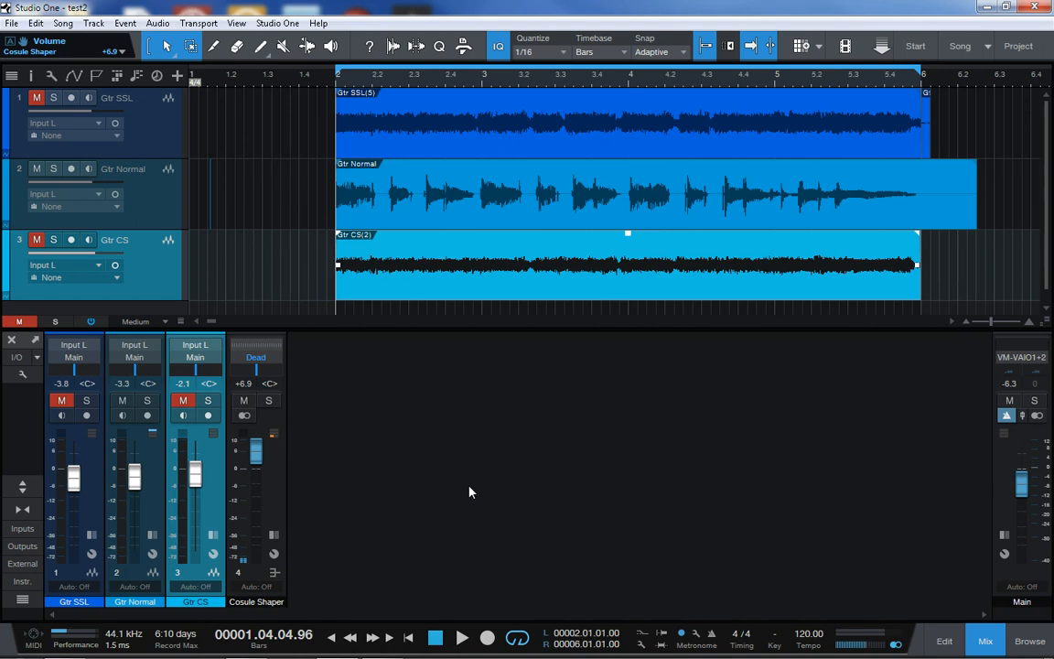
Show the input channels in the mixer and expand Input L to view its insert effects
{"action": "left_click", "coordinate": [23, 530]}
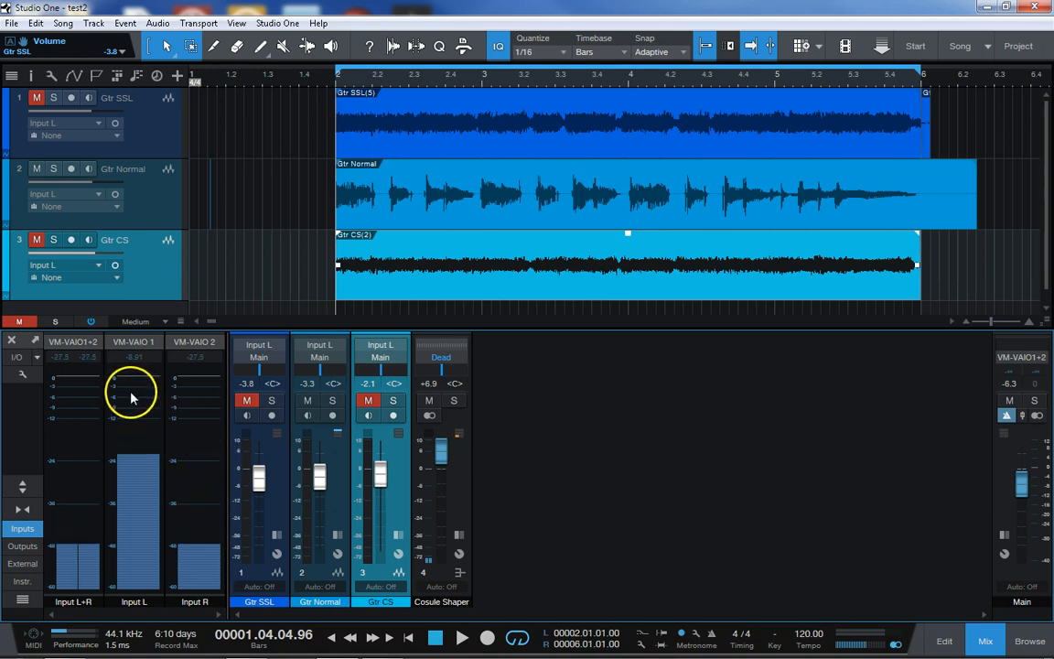
{"action": "left_click", "coordinate": [135, 424]}
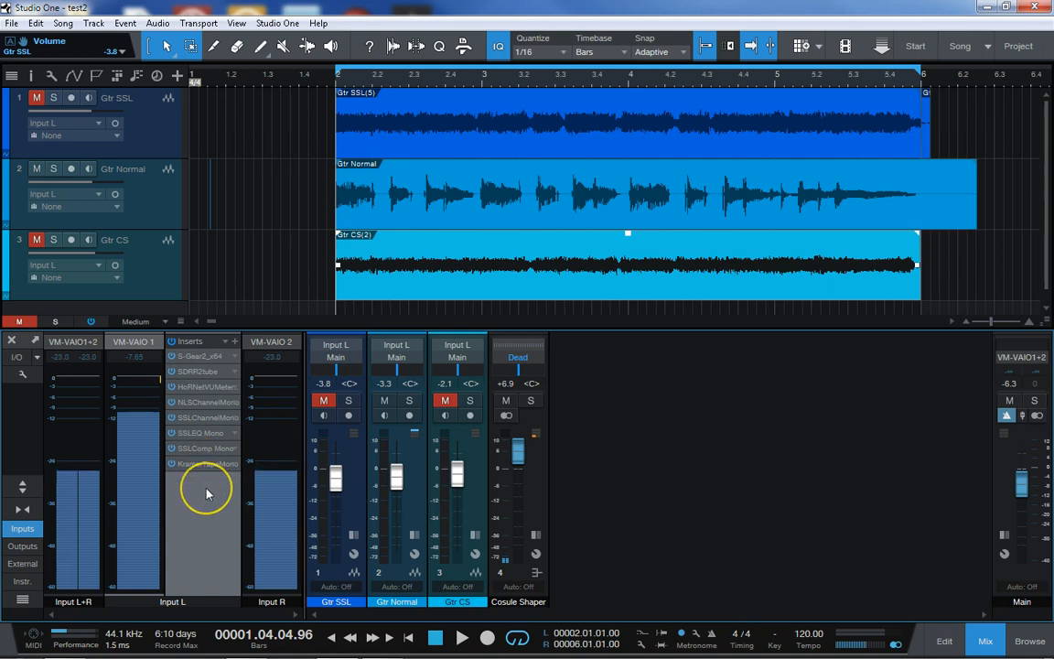
{"action": "left_click", "coordinate": [201, 419]}
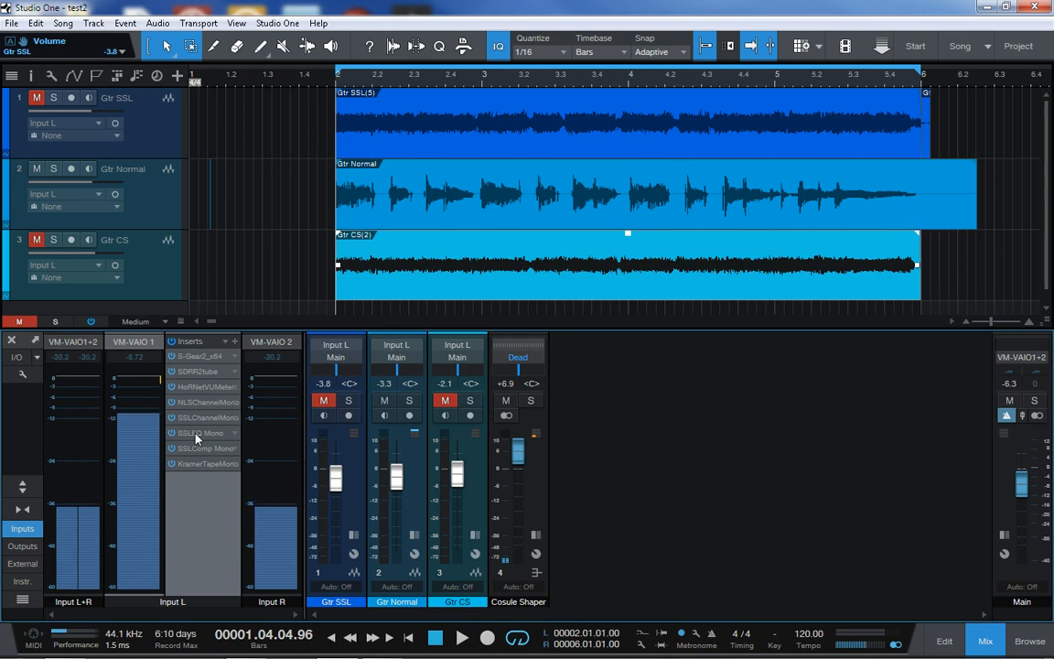
{"action": "left_click", "coordinate": [207, 437]}
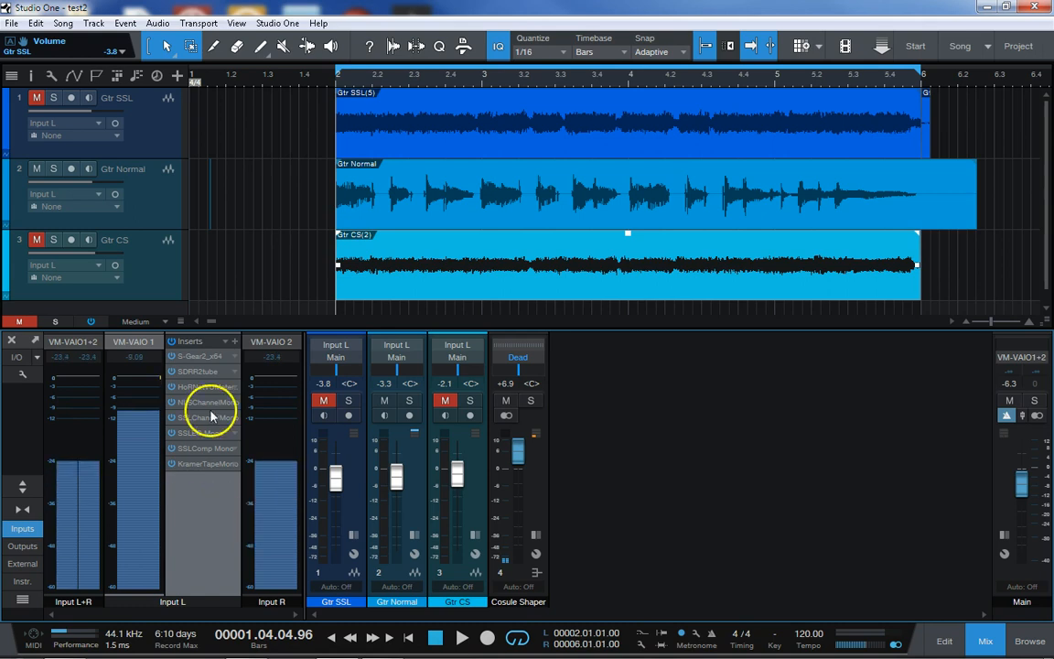
Check the inserts of Input R, then collapse the Input R and Input L channels
{"action": "left_click", "coordinate": [259, 431]}
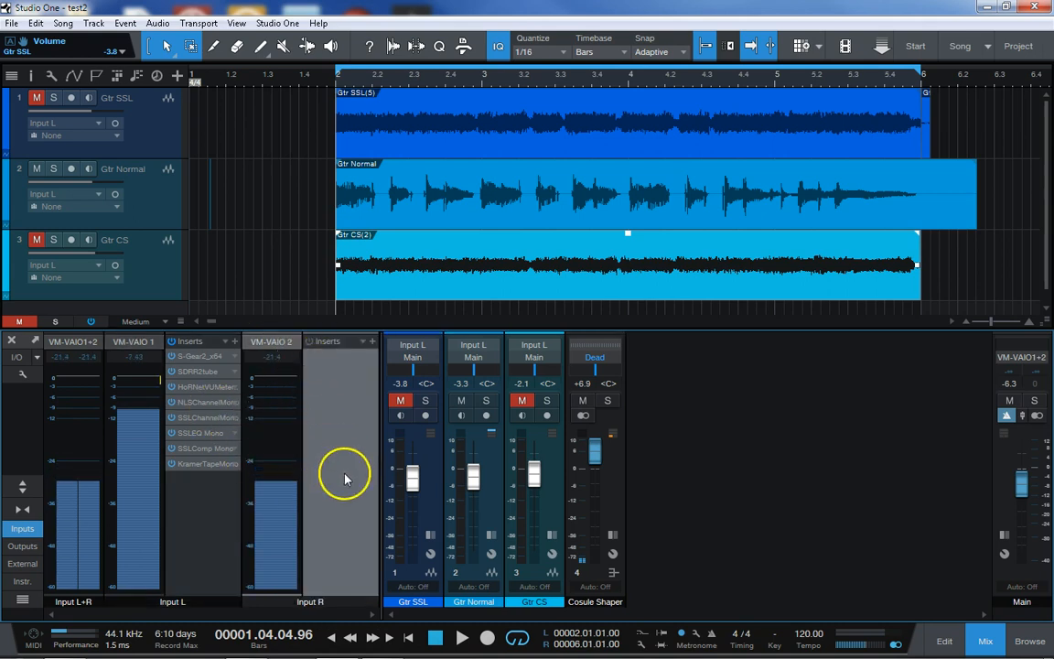
{"action": "left_click", "coordinate": [275, 430]}
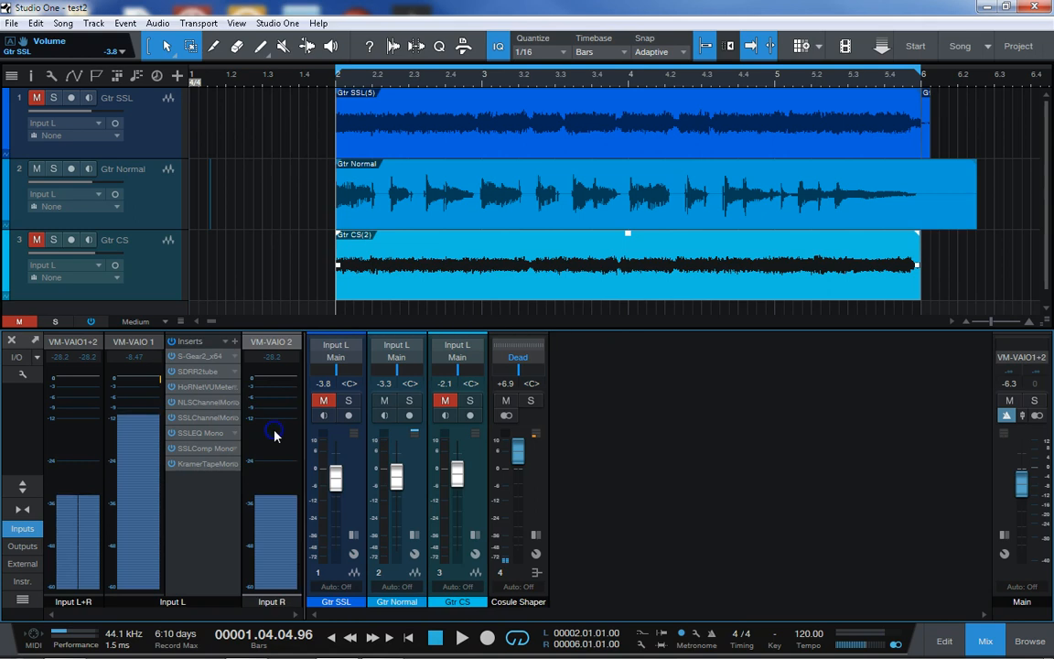
{"action": "left_click", "coordinate": [143, 441]}
{"action": "mouse_move", "coordinate": [736, 647]}
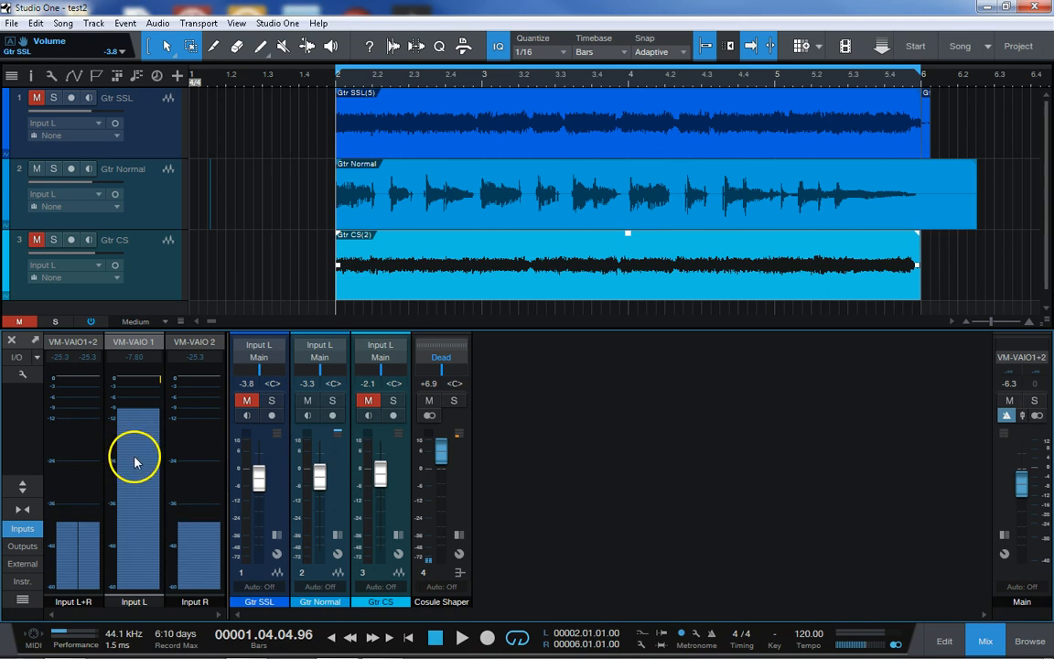
Expand the Input R and Input L channels to compare their insert racks
{"action": "mouse_move", "coordinate": [190, 485]}
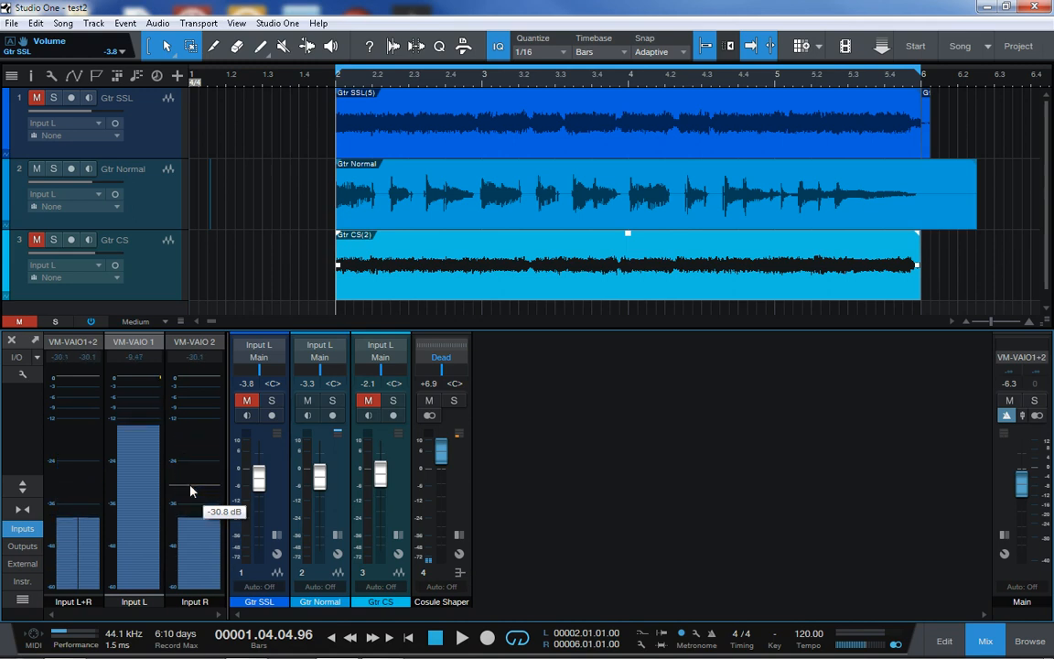
{"action": "left_click", "coordinate": [114, 529]}
{"action": "left_click", "coordinate": [185, 519]}
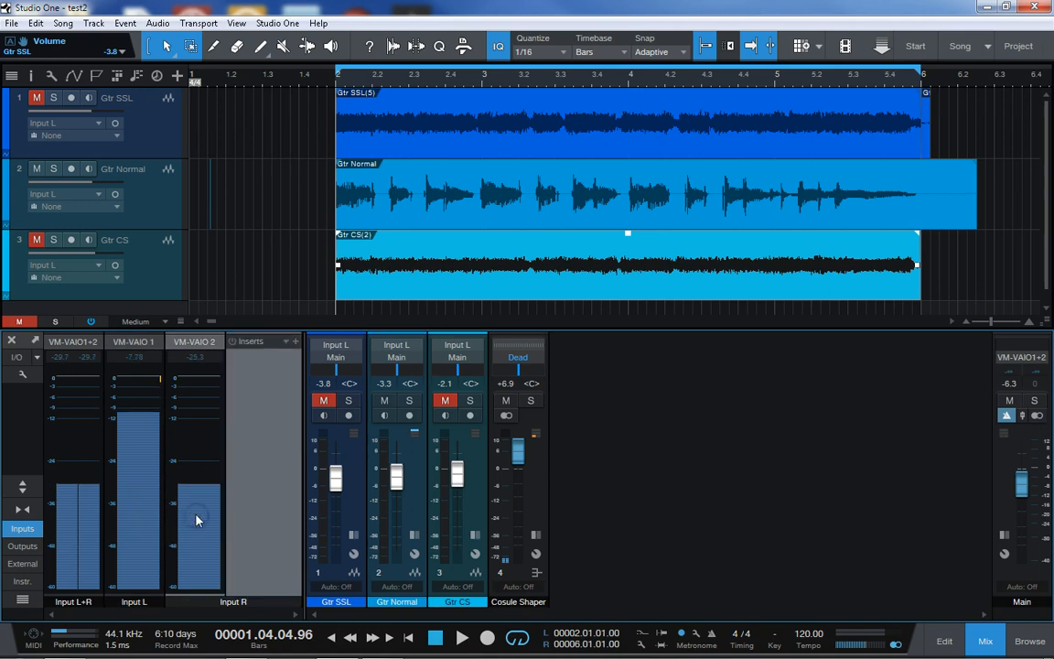
{"action": "left_click", "coordinate": [146, 505]}
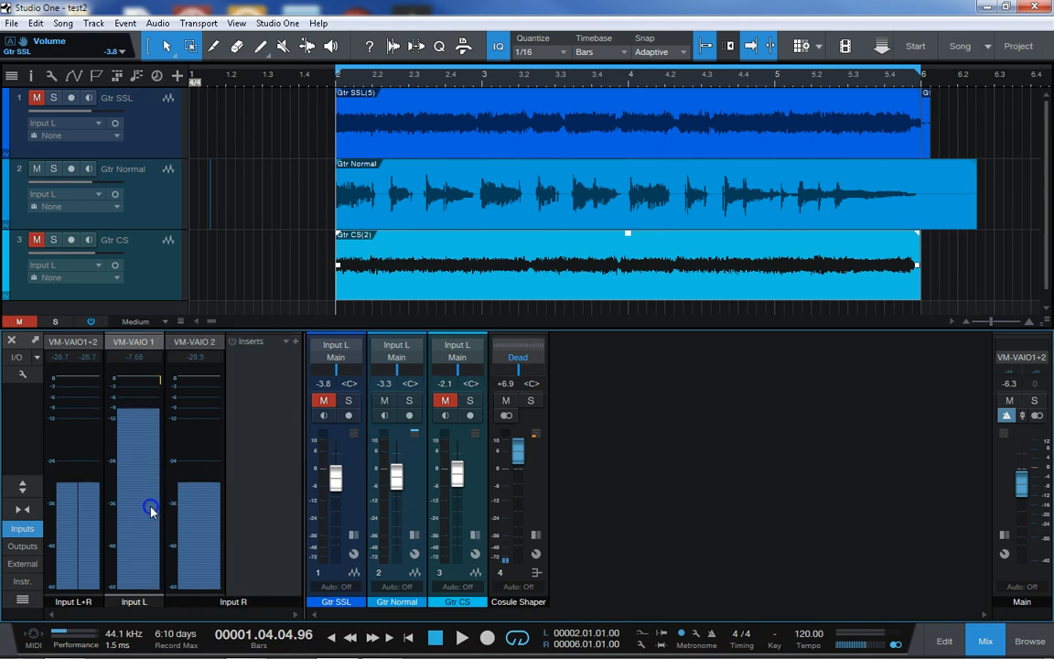
{"action": "double_click", "coordinate": [148, 508]}
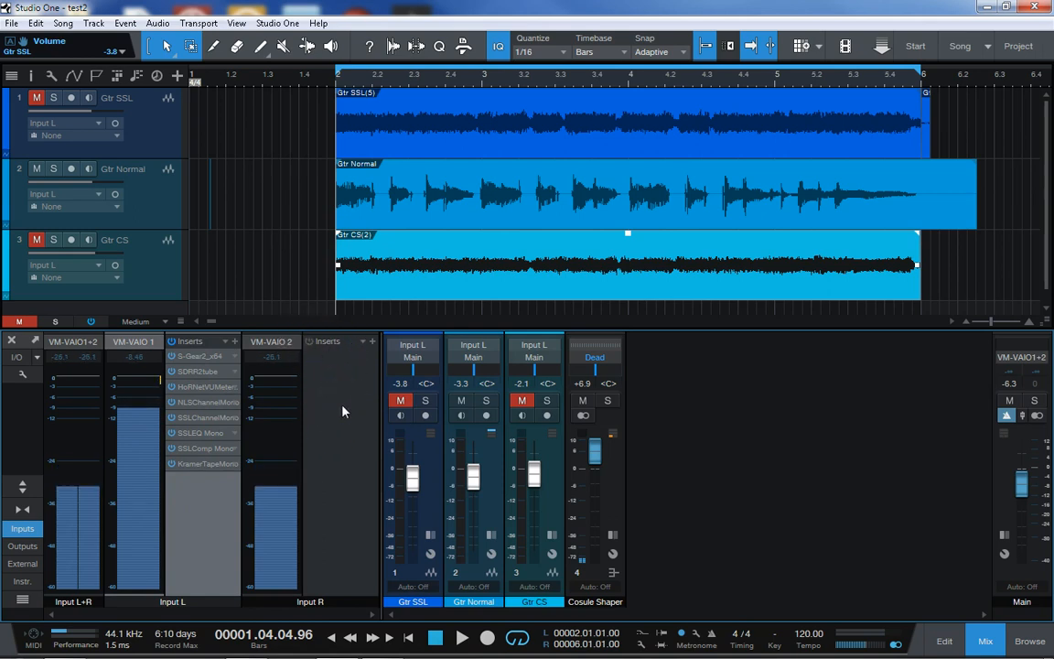
Collapse the insert racks of Input R and Input L in the mixer
{"action": "left_click", "coordinate": [336, 343]}
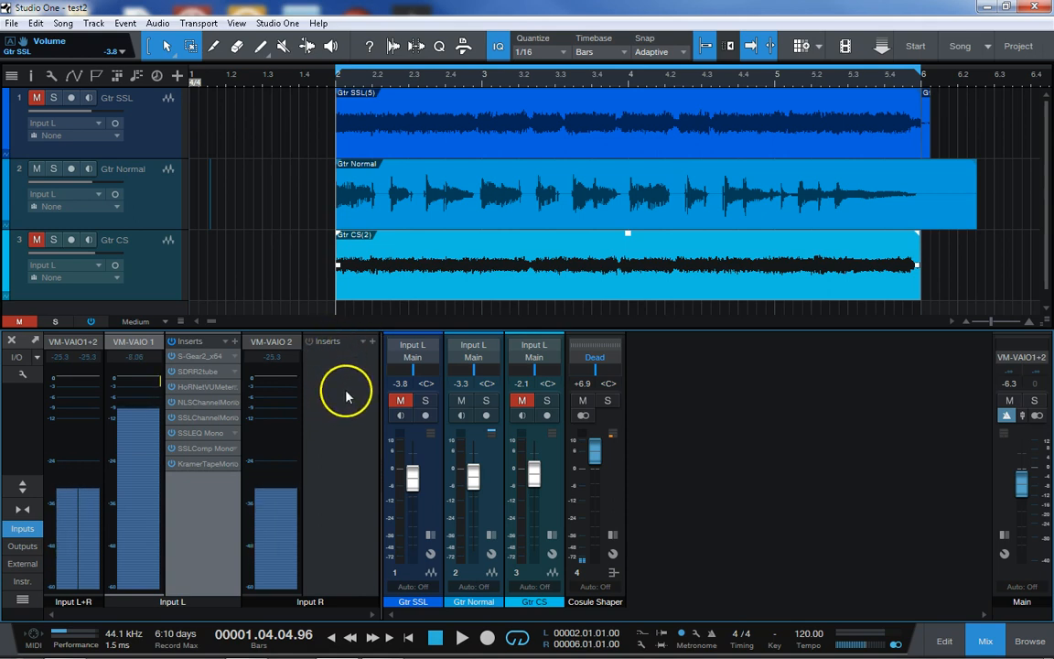
{"action": "left_click", "coordinate": [353, 439]}
{"action": "left_click", "coordinate": [205, 504]}
{"action": "double_click", "coordinate": [323, 497]}
{"action": "double_click", "coordinate": [221, 509]}
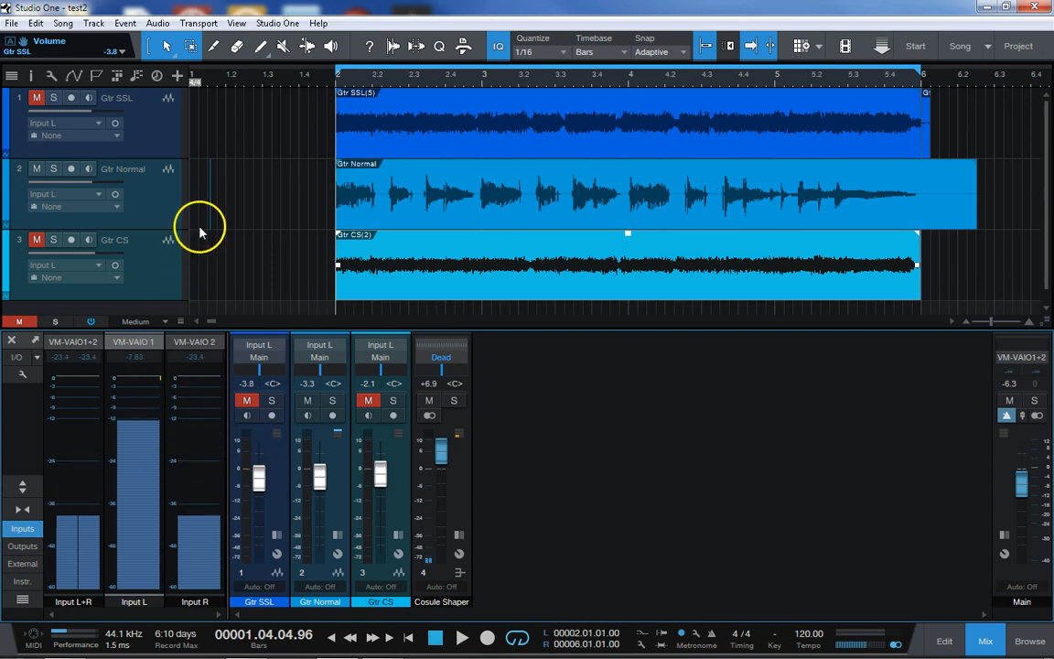
Expand the Gtr Normal channel to show its inserts and turn off its record arming
{"action": "left_click", "coordinate": [139, 130]}
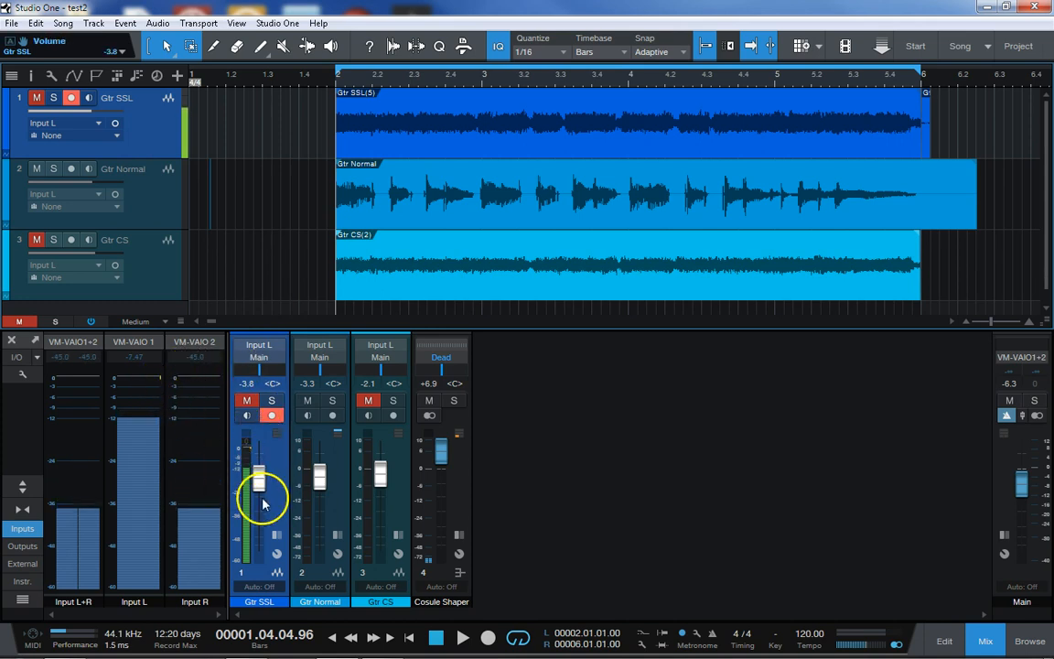
{"action": "left_click", "coordinate": [335, 503]}
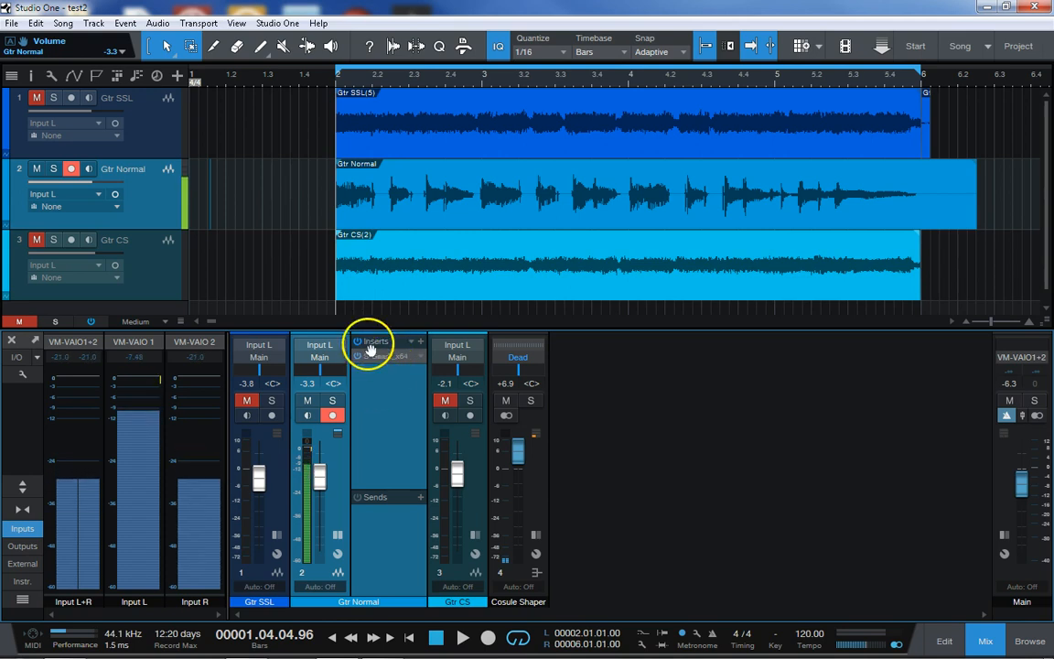
{"action": "left_click", "coordinate": [332, 414]}
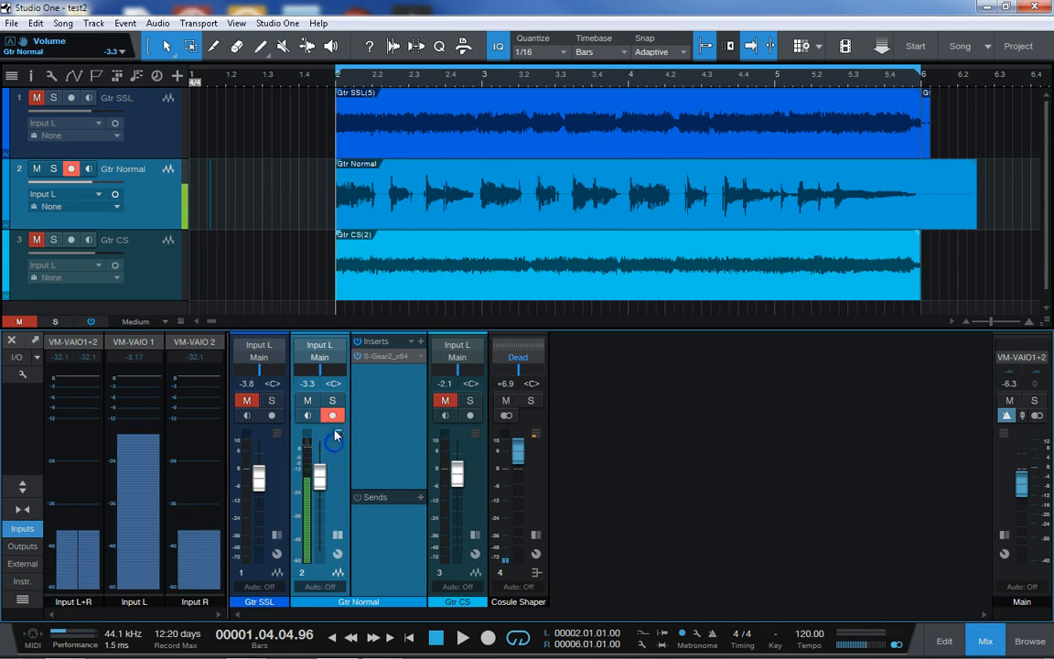
Play the loop with Gtr SSL soloed, switch back to Gtr Normal, and lower Gtr SSL's volume to -5.0 dB
{"action": "left_click", "coordinate": [37, 97]}
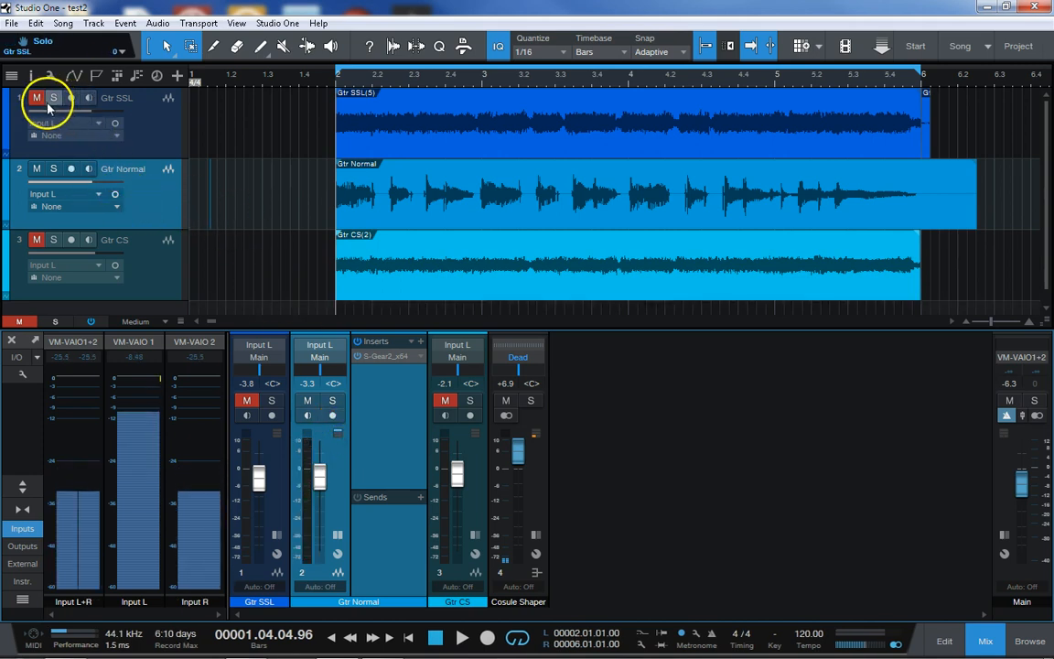
{"action": "left_click", "coordinate": [54, 97]}
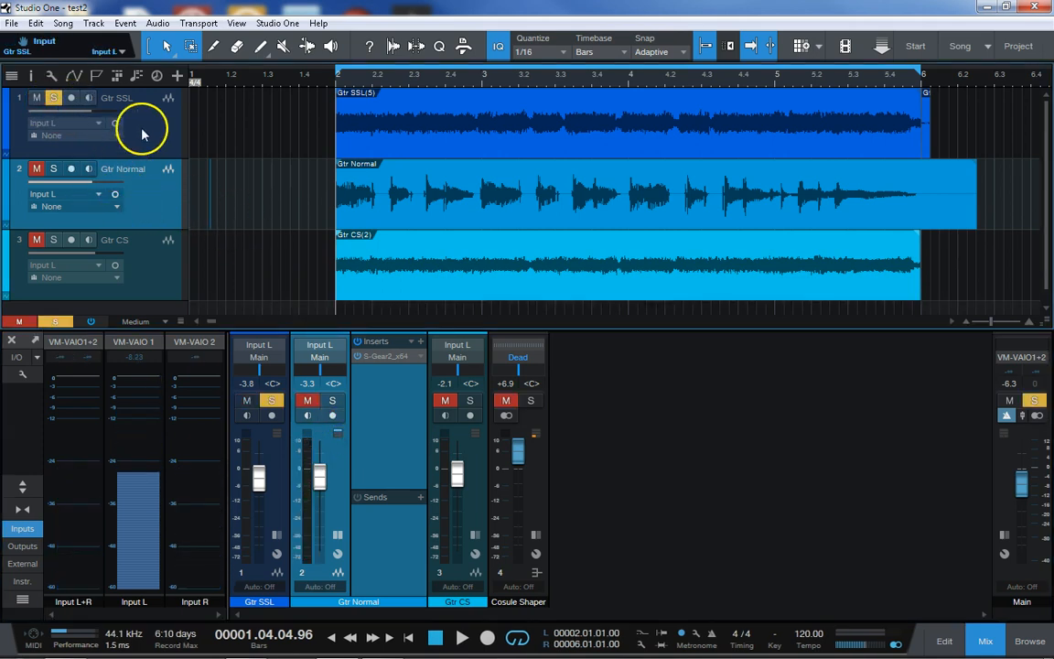
{"action": "key", "text": "space"}
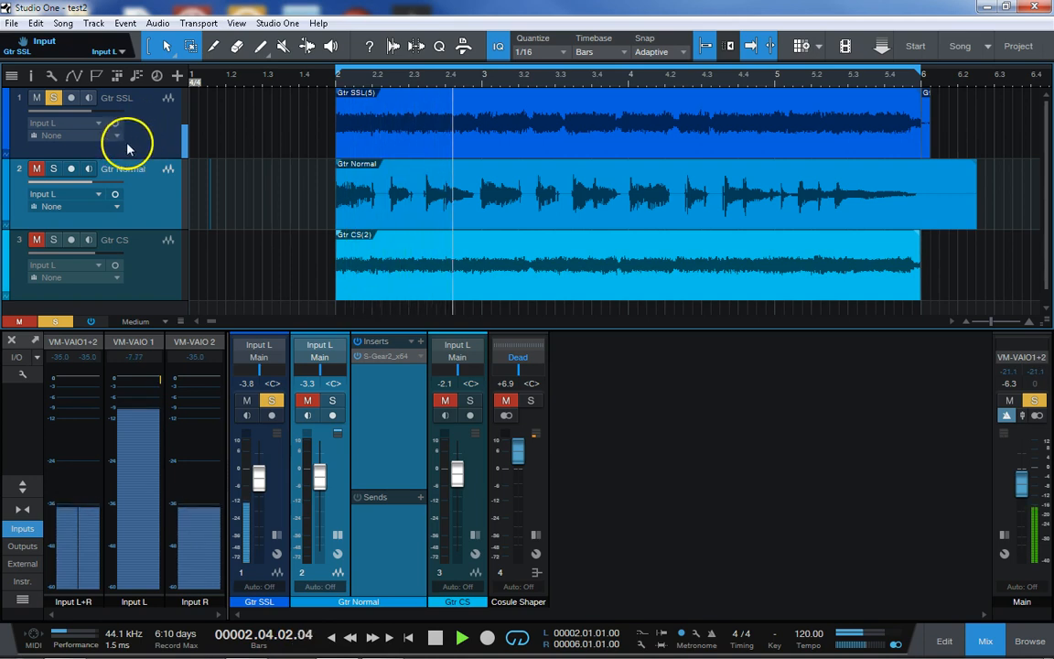
{"action": "left_click", "coordinate": [53, 99]}
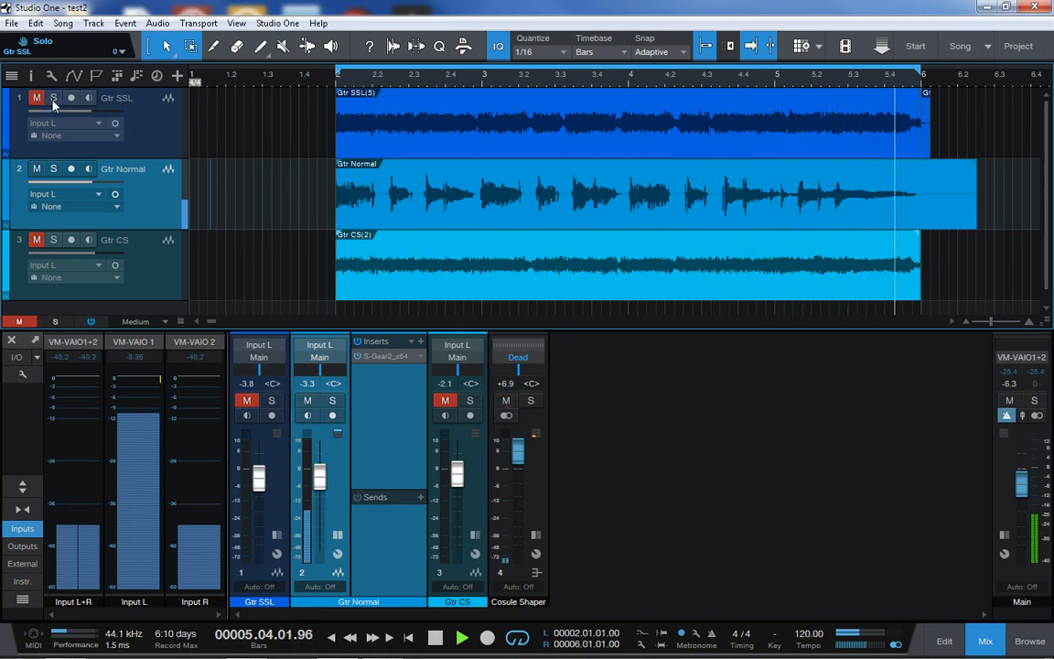
{"action": "left_click_drag", "start_coordinate": [259, 467], "coordinate": [258, 483]}
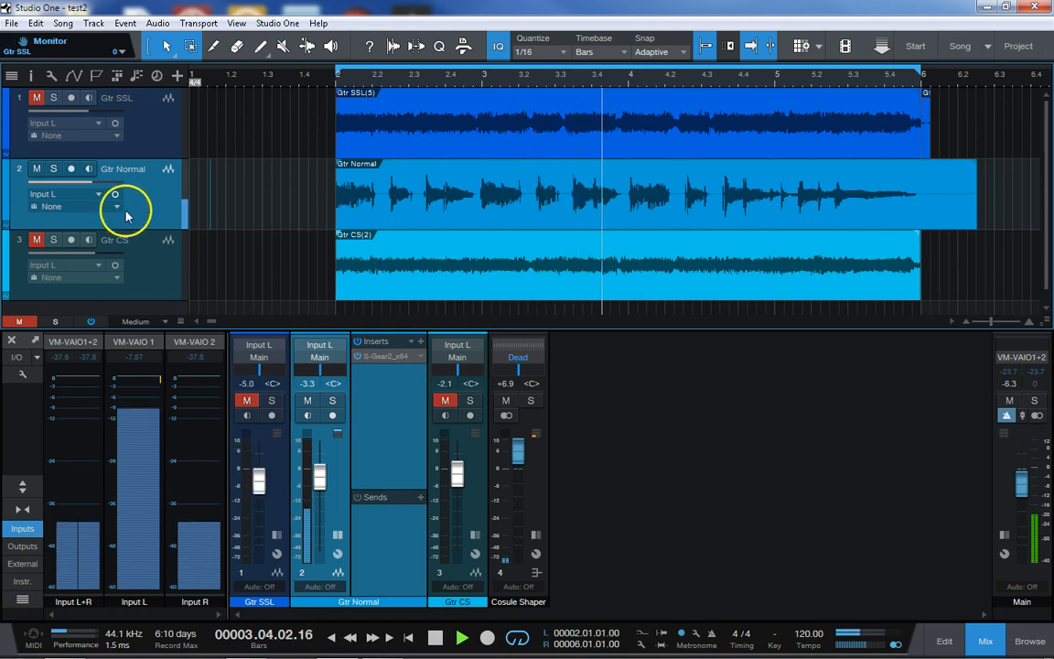
Compare Gtr SSL with Gtr Normal by toggling Gtr SSL's solo during playback, then stop playback with the solo off
{"action": "left_click", "coordinate": [52, 98]}
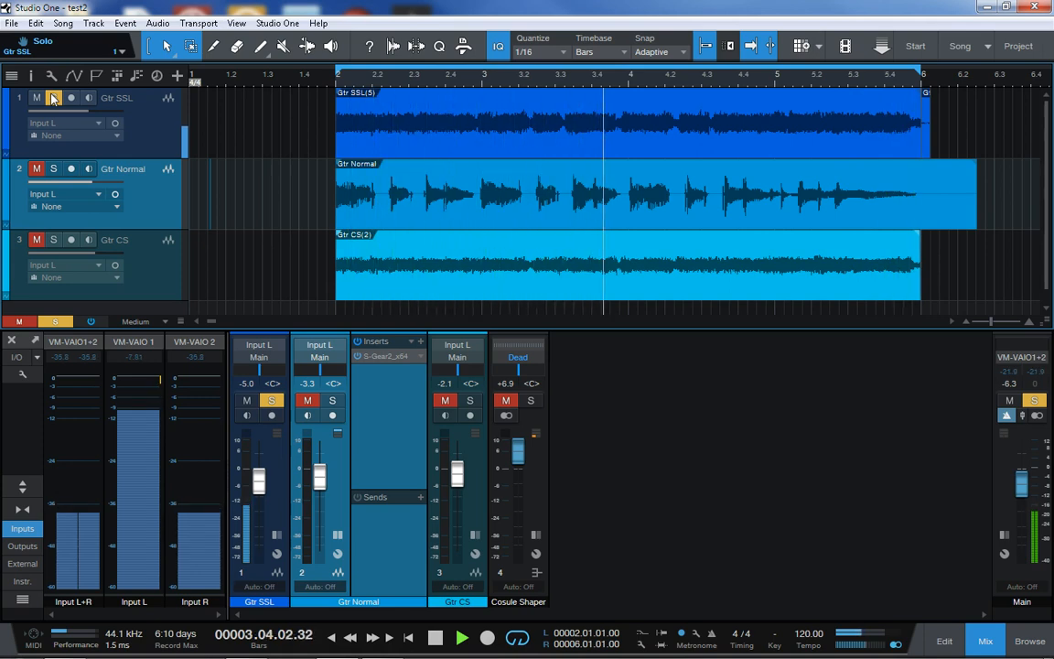
{"action": "left_click", "coordinate": [53, 99]}
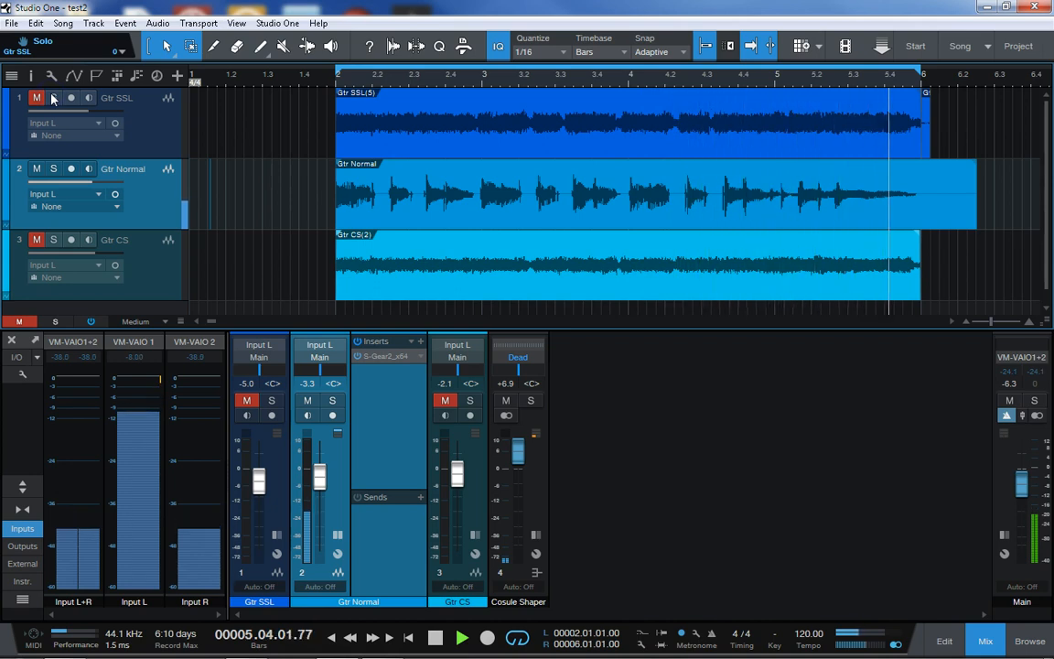
{"action": "left_click", "coordinate": [52, 99]}
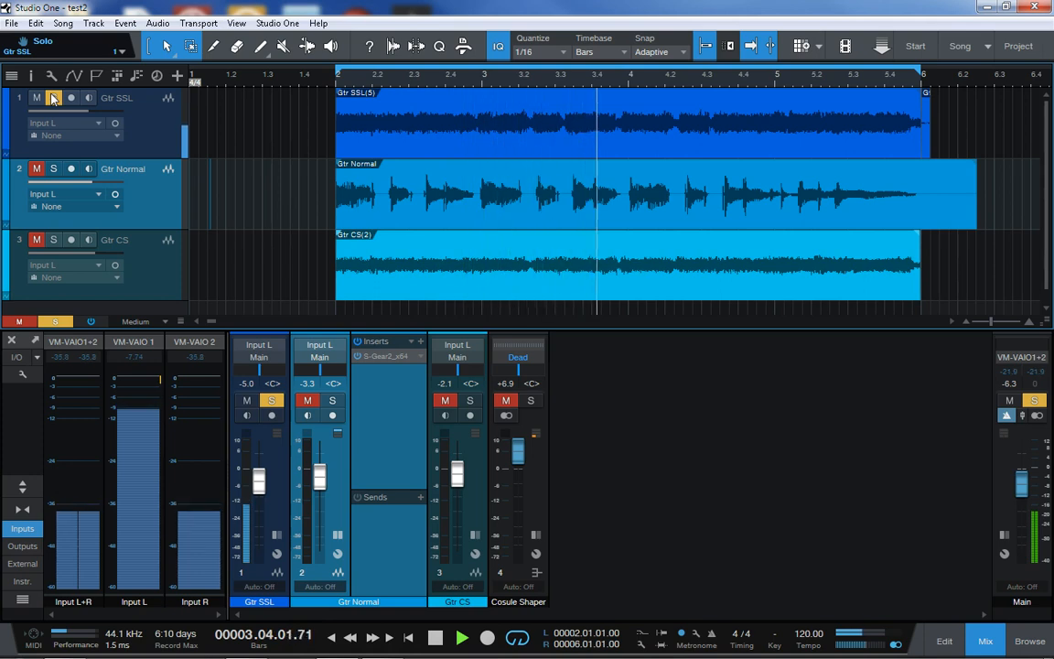
{"action": "key", "text": "space"}
{"action": "left_click", "coordinate": [53, 102]}
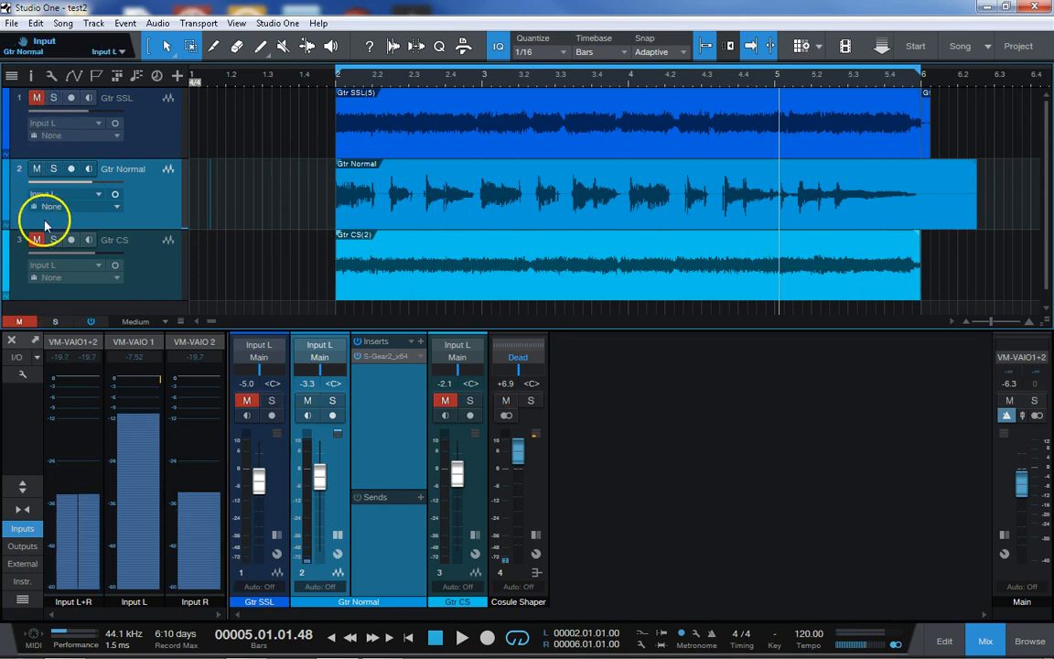
Turn Gtr Normal's solo on and off, then unmute Gtr CS and mute Gtr Normal
{"action": "left_click", "coordinate": [51, 168]}
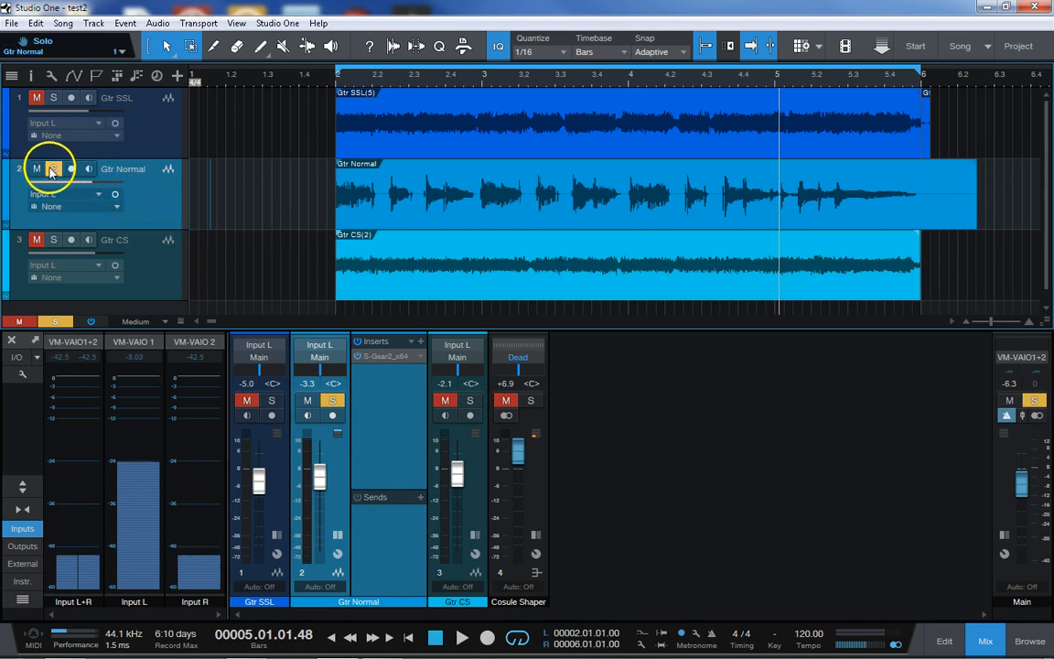
{"action": "left_click", "coordinate": [52, 169]}
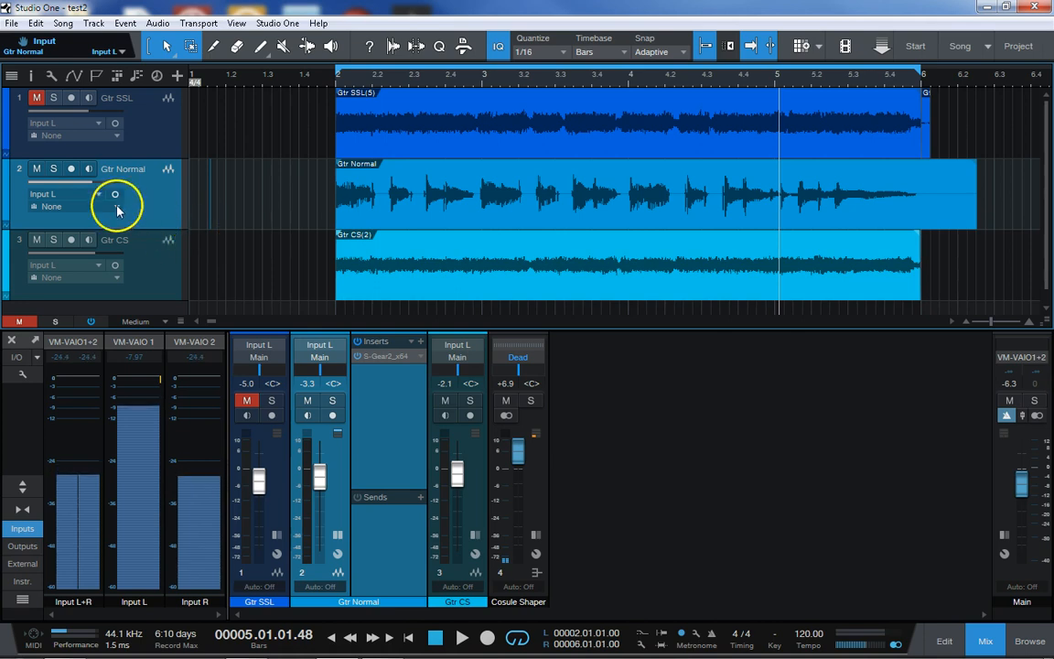
{"action": "left_click", "coordinate": [39, 169]}
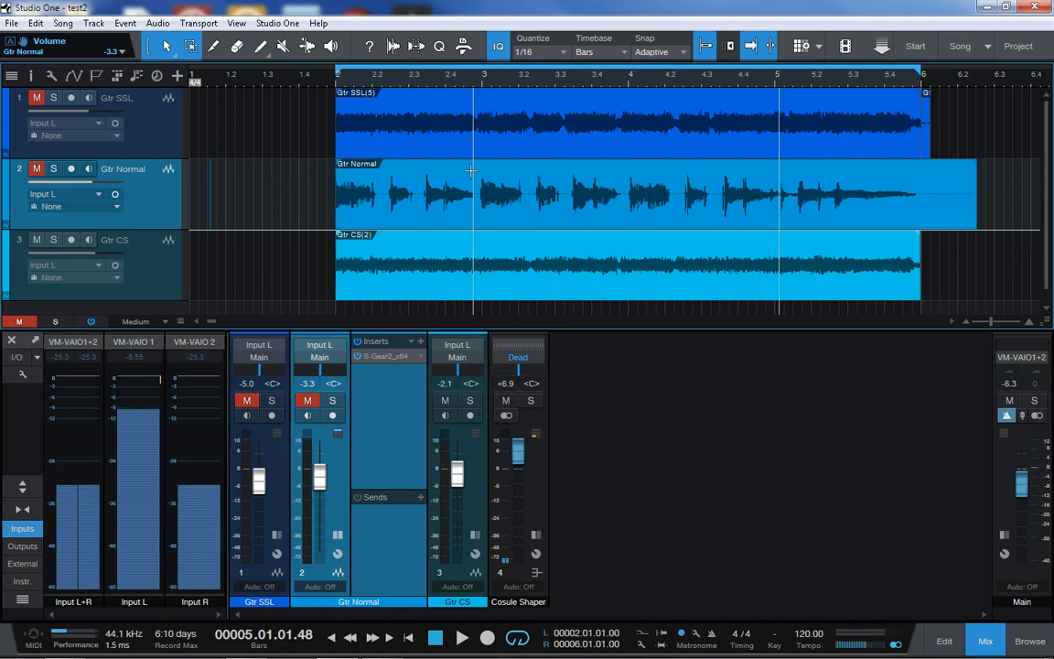
{"action": "left_click", "coordinate": [406, 400]}
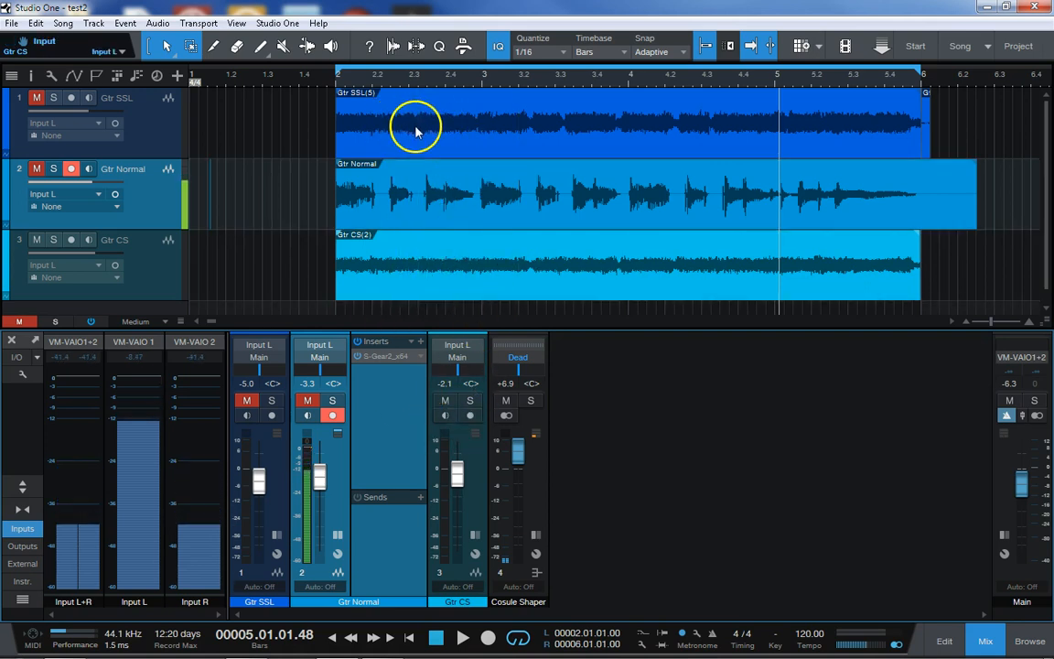
Select the Gtr SSL(5) event and set the track height to Large to compare its waveform with Gtr Normal's
{"action": "left_click", "coordinate": [448, 129]}
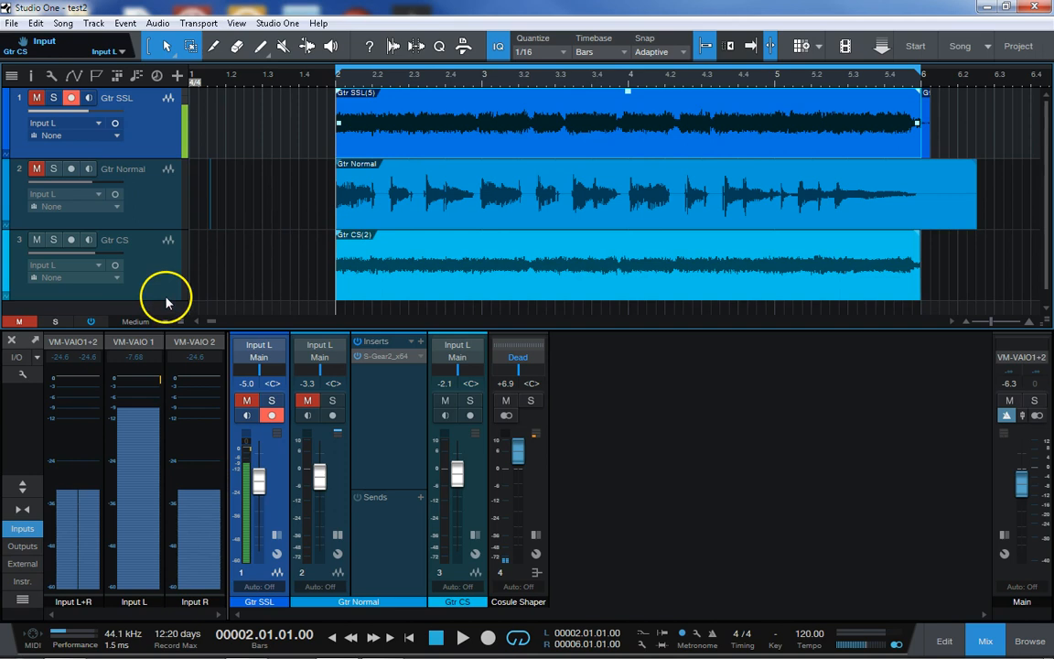
{"action": "left_click", "coordinate": [157, 322]}
{"action": "left_click", "coordinate": [139, 384]}
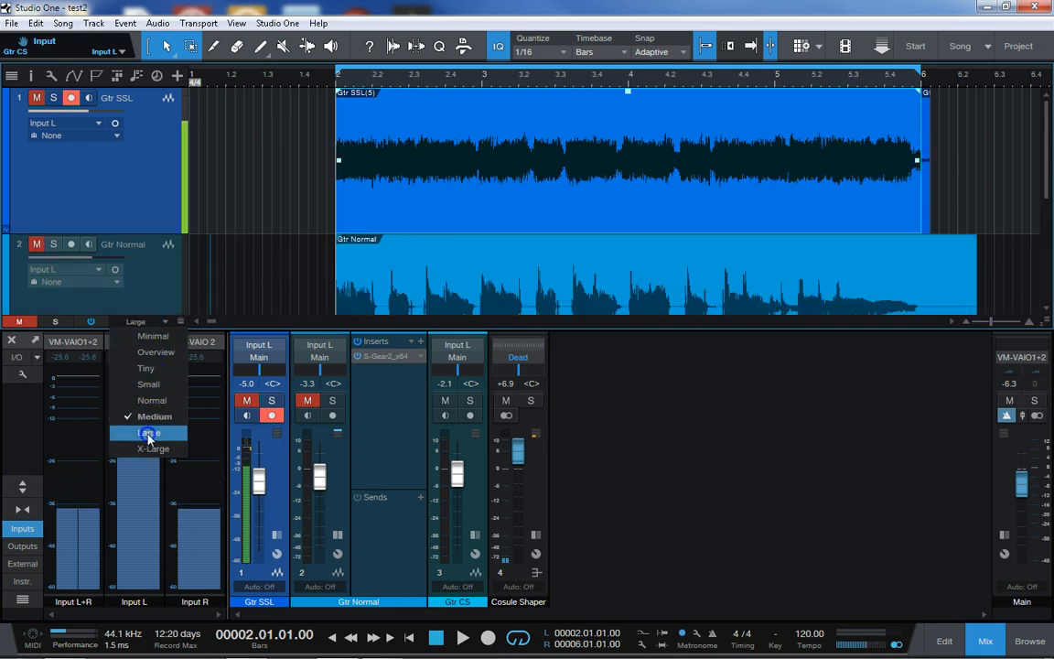
{"action": "scroll", "coordinate": [437, 272], "scroll_direction": "down", "scroll_amount": 2}
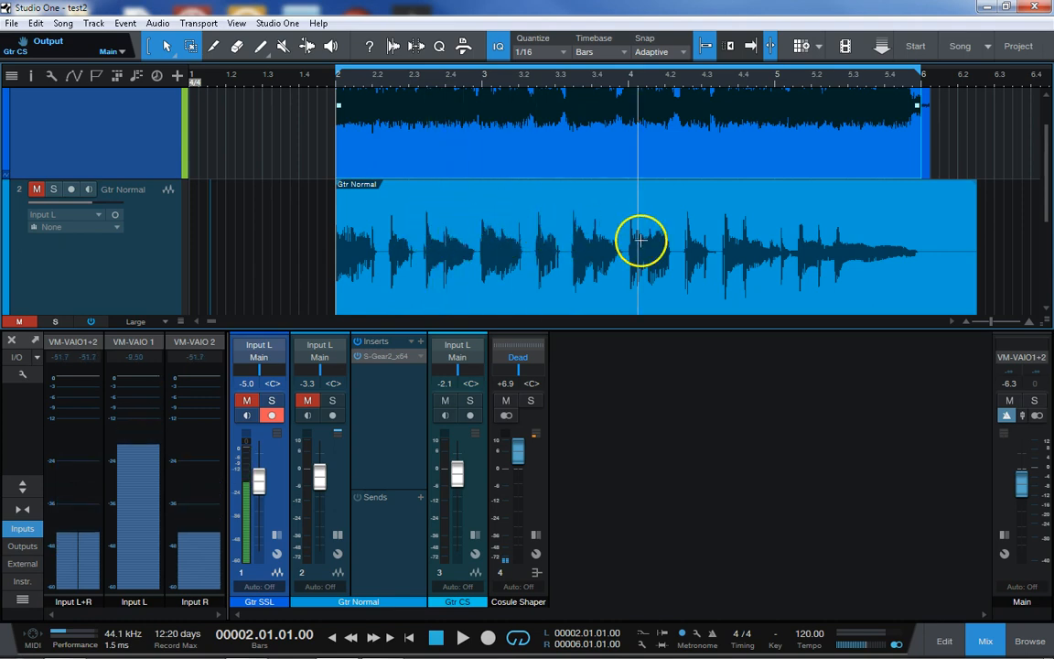
{"action": "scroll", "coordinate": [635, 234], "scroll_direction": "up", "scroll_amount": 2}
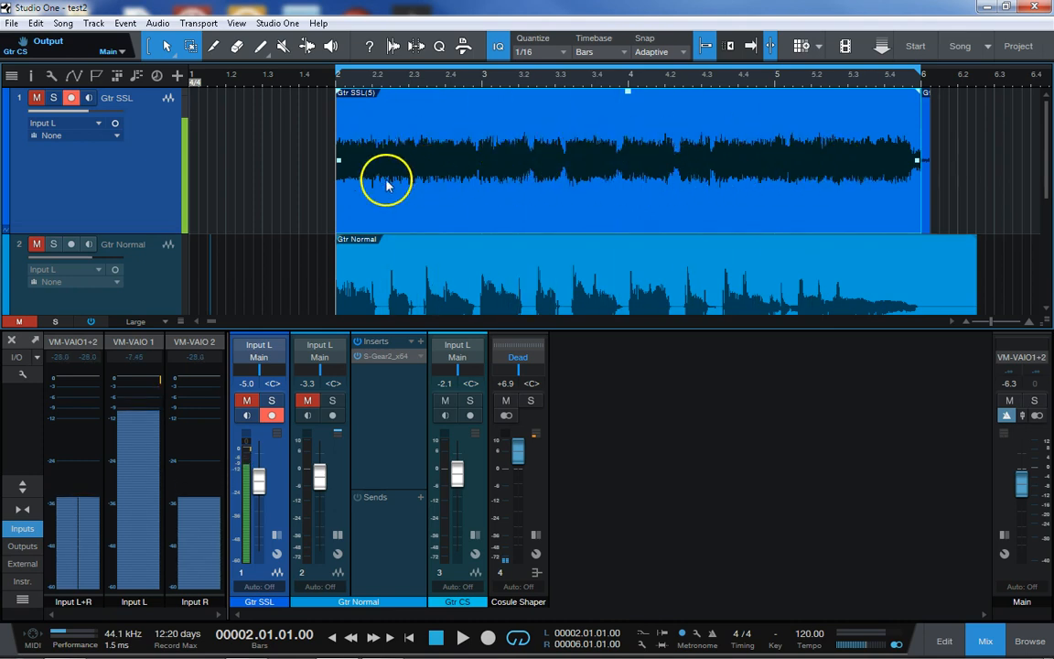
{"action": "scroll", "coordinate": [767, 183], "scroll_direction": "down", "scroll_amount": 2}
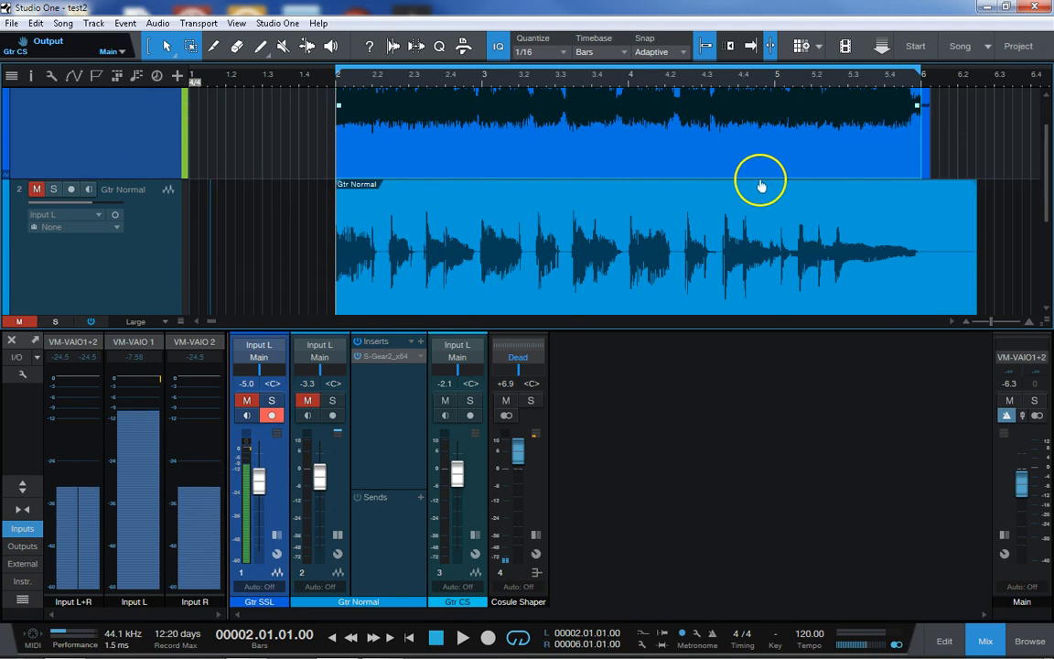
{"action": "scroll", "coordinate": [759, 185], "scroll_direction": "down", "scroll_amount": 2}
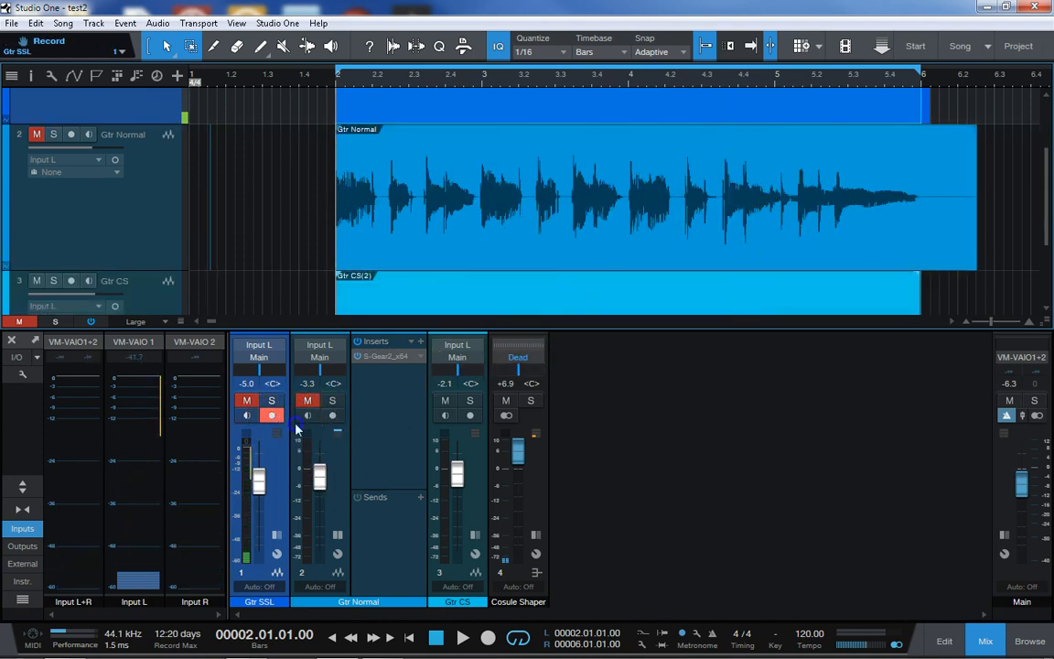
Disarm recording on Gtr SSL and set the track height to Normal
{"action": "left_click", "coordinate": [271, 415]}
{"action": "left_click", "coordinate": [140, 319]}
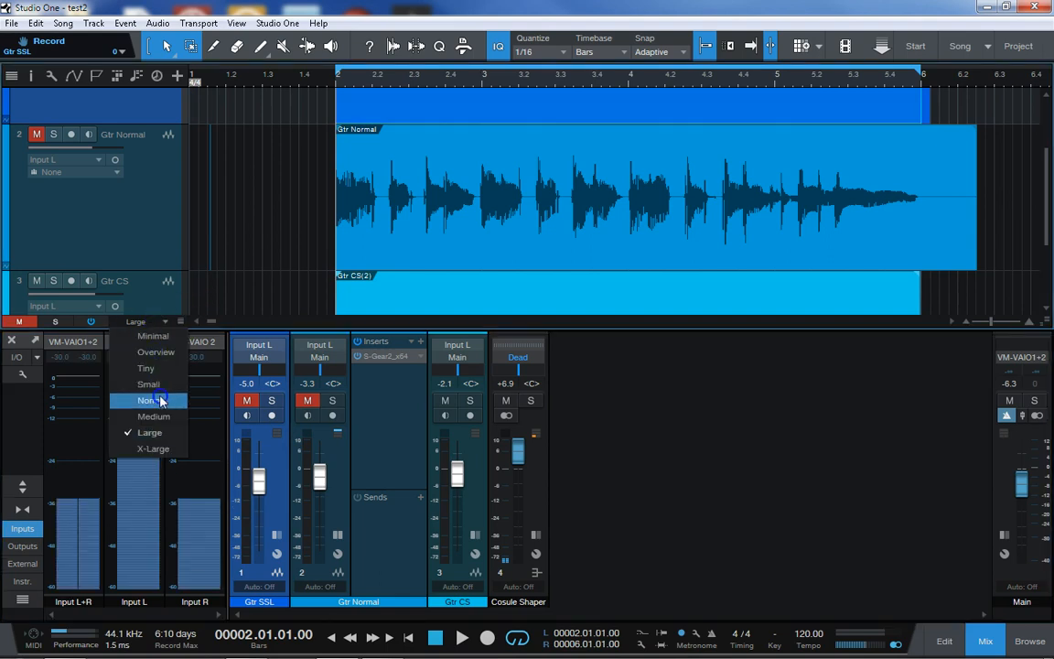
{"action": "left_click", "coordinate": [160, 400]}
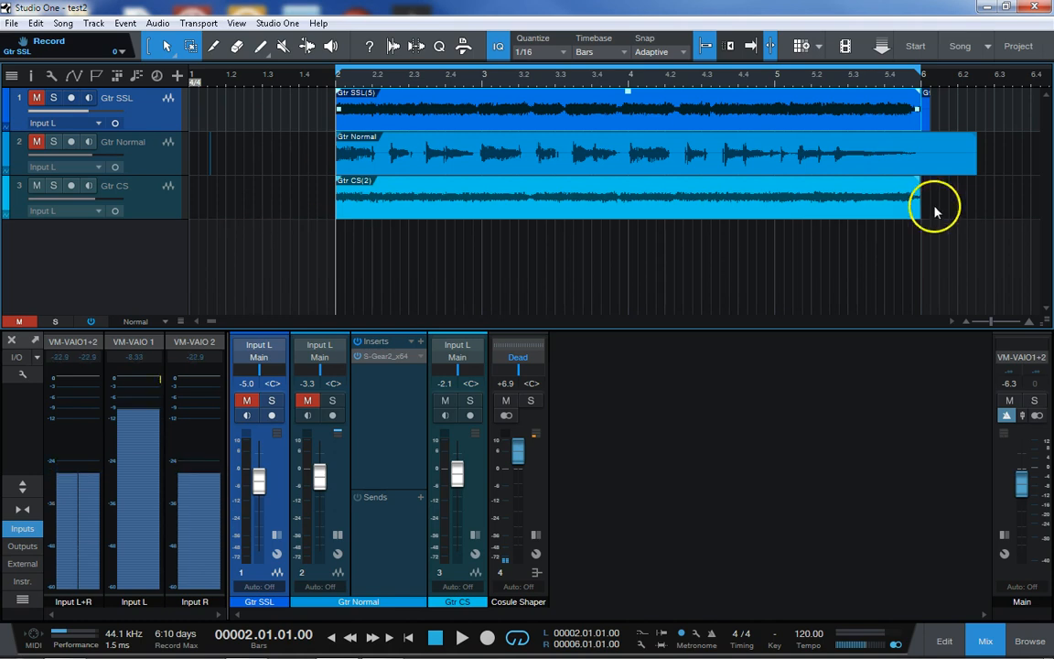
Expand the Cosule Shaper bus's effects and review the Drive, Noise and Crosstalk controls of its Console Shaper Mix FX
{"action": "left_click", "coordinate": [536, 502]}
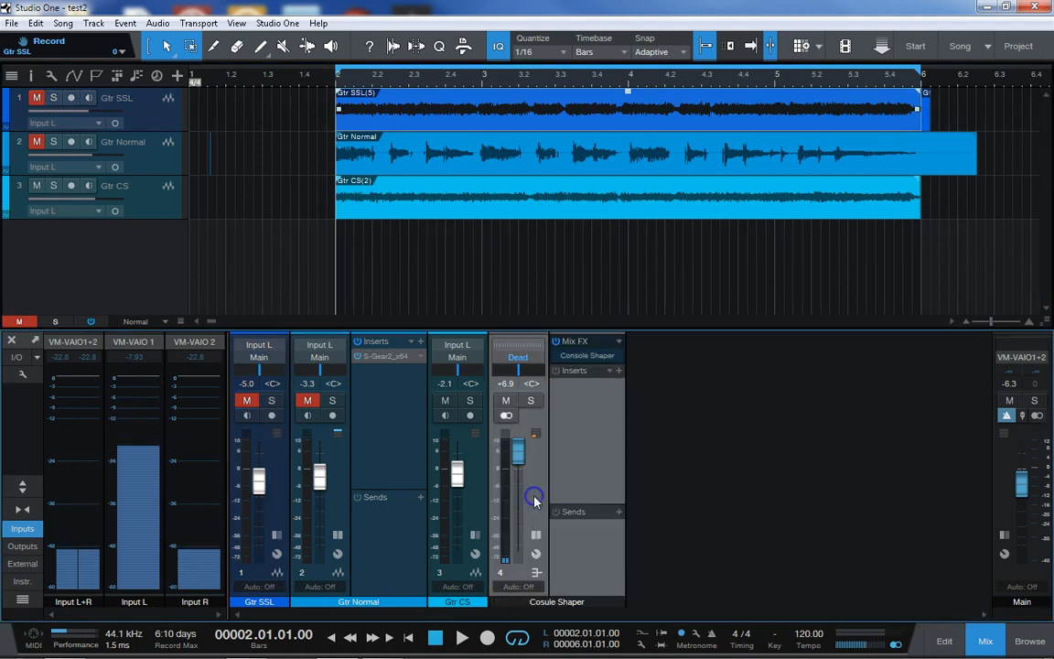
{"action": "left_click", "coordinate": [596, 360]}
{"action": "left_click_drag", "start_coordinate": [706, 293], "coordinate": [719, 295]}
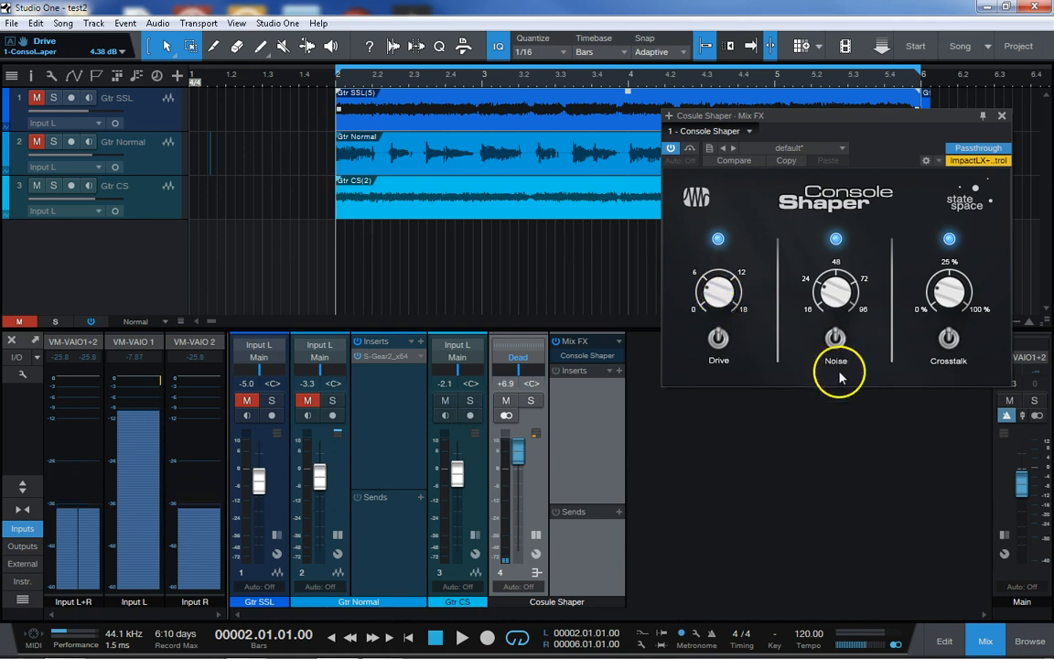
{"action": "left_click", "coordinate": [1002, 117]}
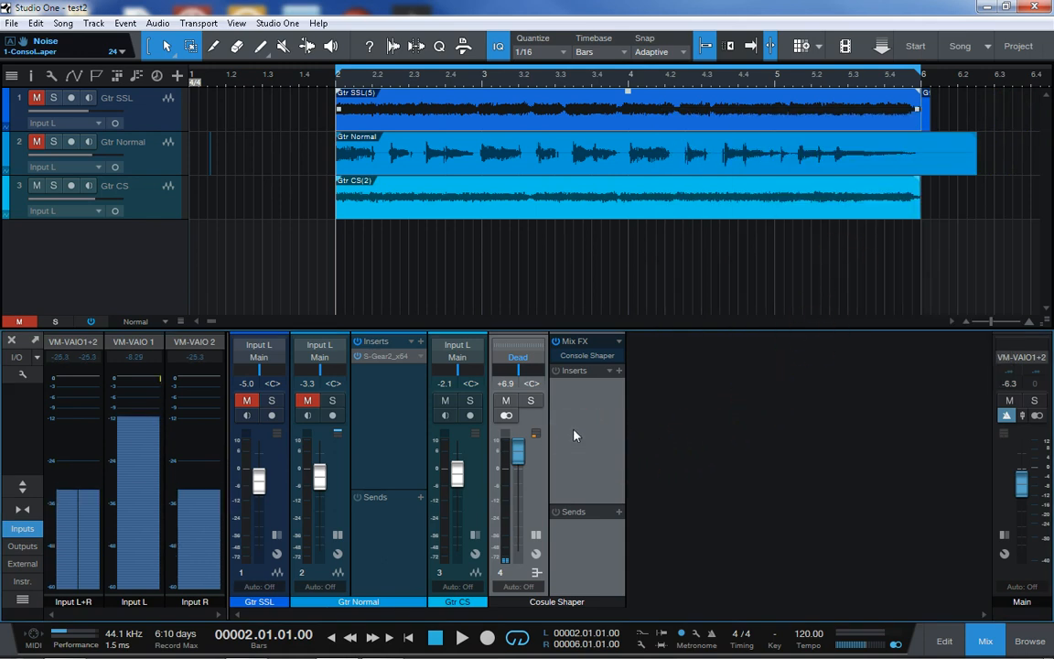
Open the song's Audio I/O Setup from the mixer and examine the hardware assignments of the Main and Dead outputs
{"action": "left_click", "coordinate": [677, 414]}
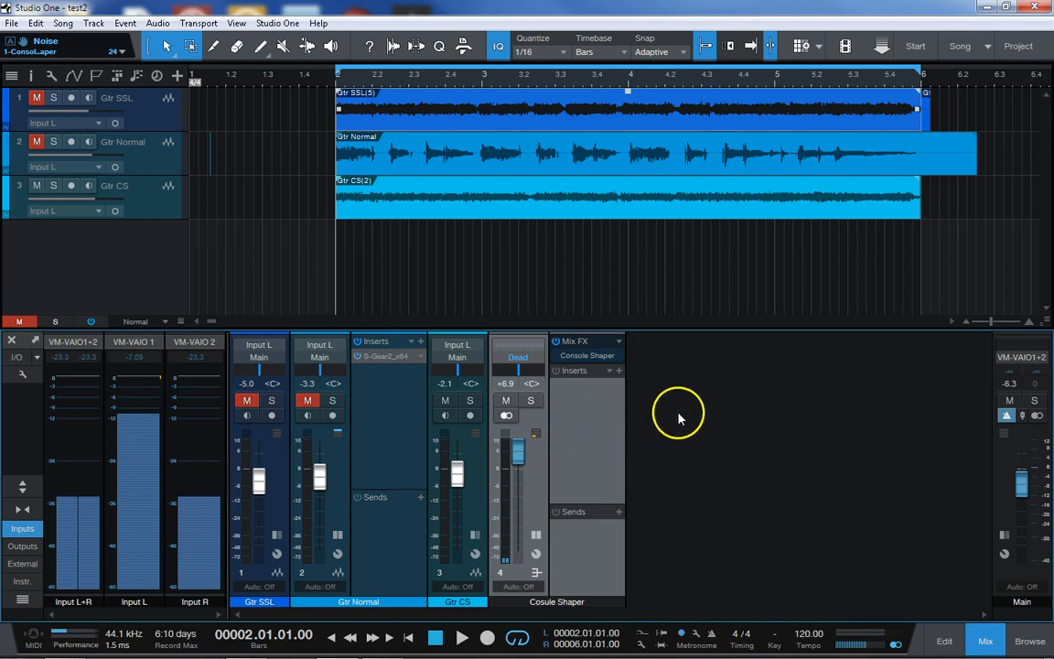
{"action": "right_click", "coordinate": [675, 472]}
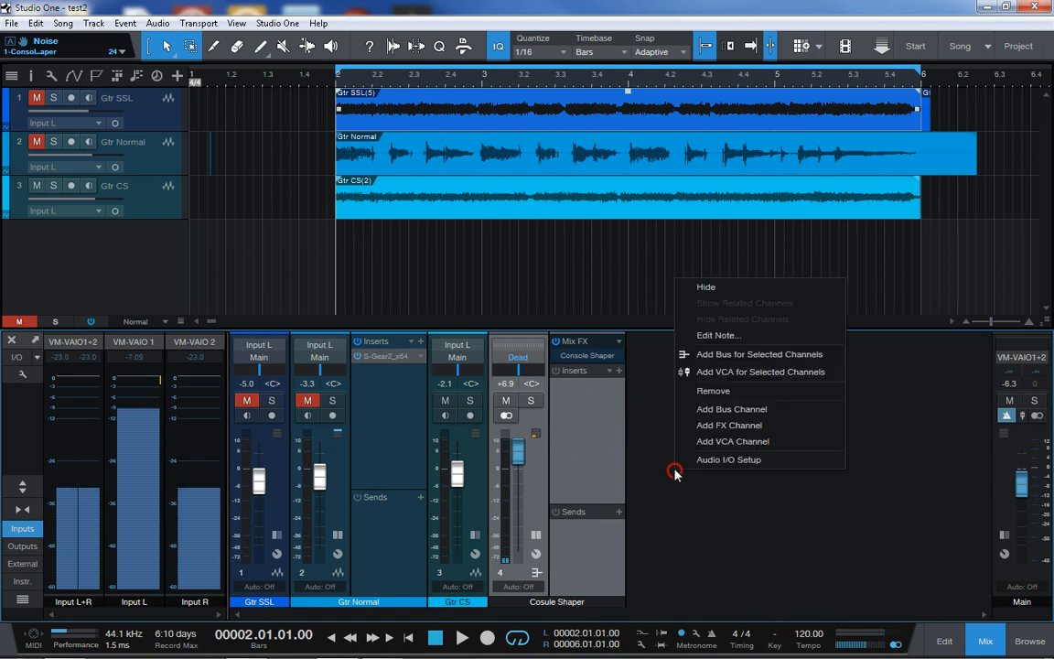
{"action": "left_click", "coordinate": [736, 460]}
{"action": "left_click", "coordinate": [578, 234]}
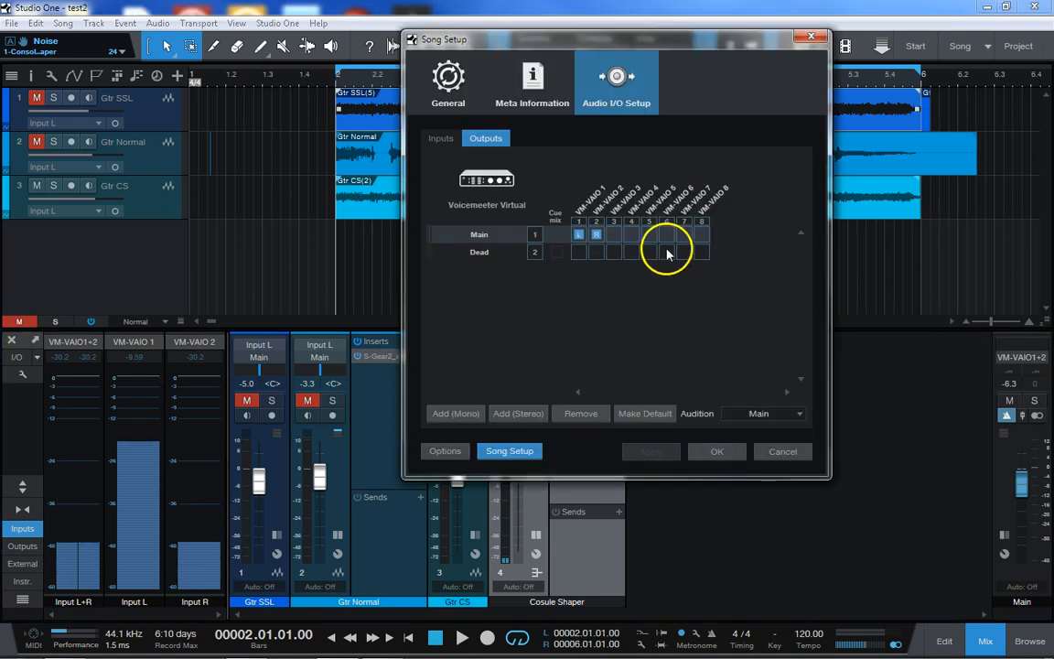
{"action": "left_click", "coordinate": [494, 253]}
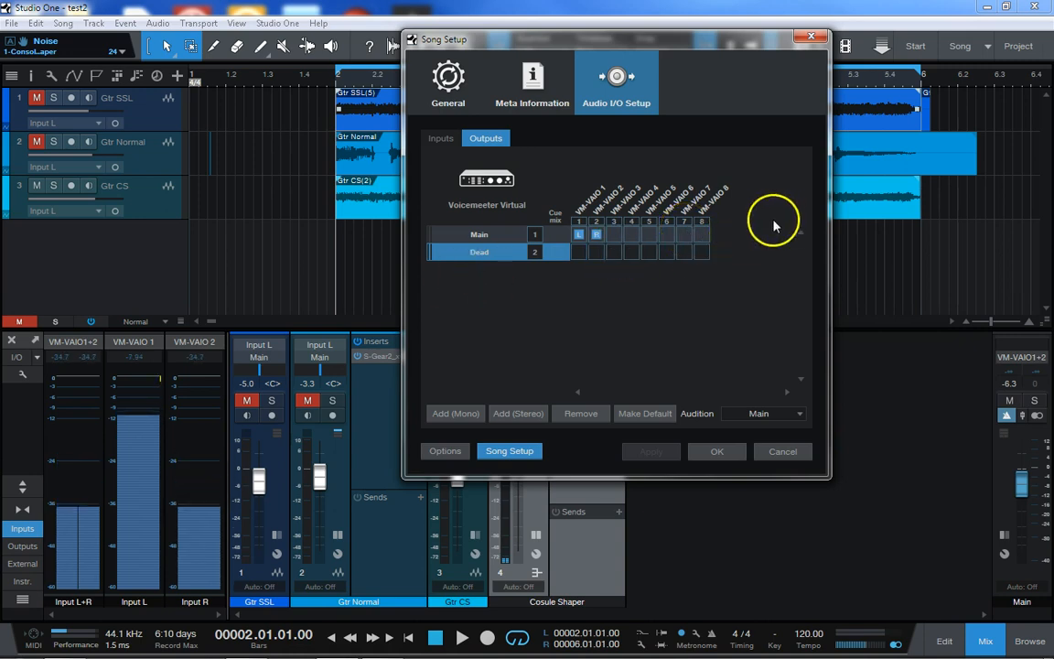
{"action": "left_click", "coordinate": [730, 448]}
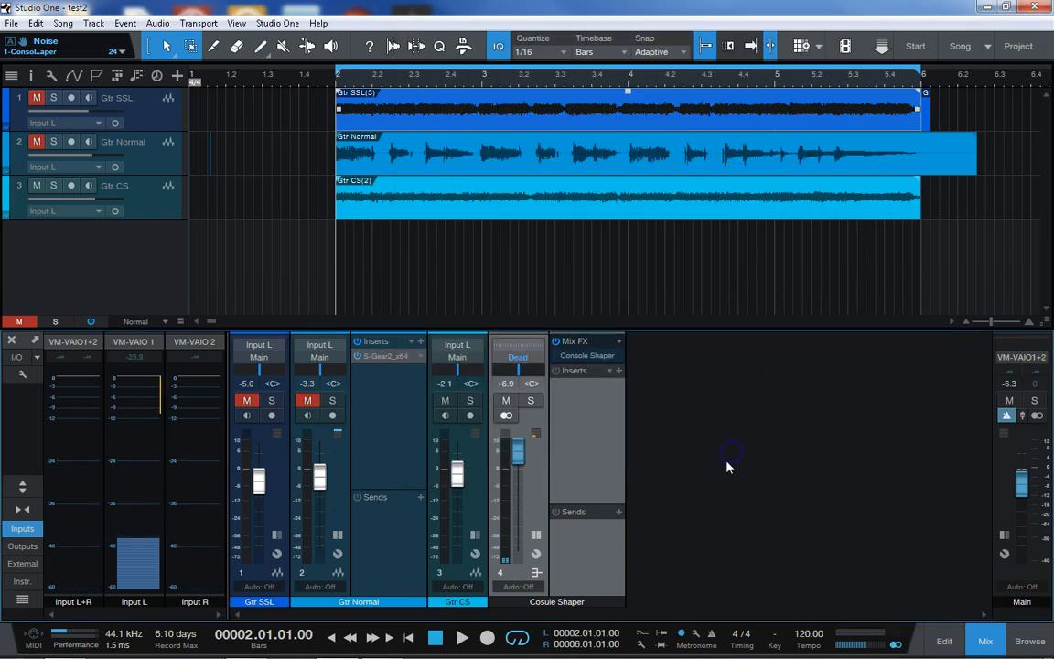
Add one stereo audio track named Gtr CS2 with the Cosule Shaper bus as its input
{"action": "left_click", "coordinate": [178, 80]}
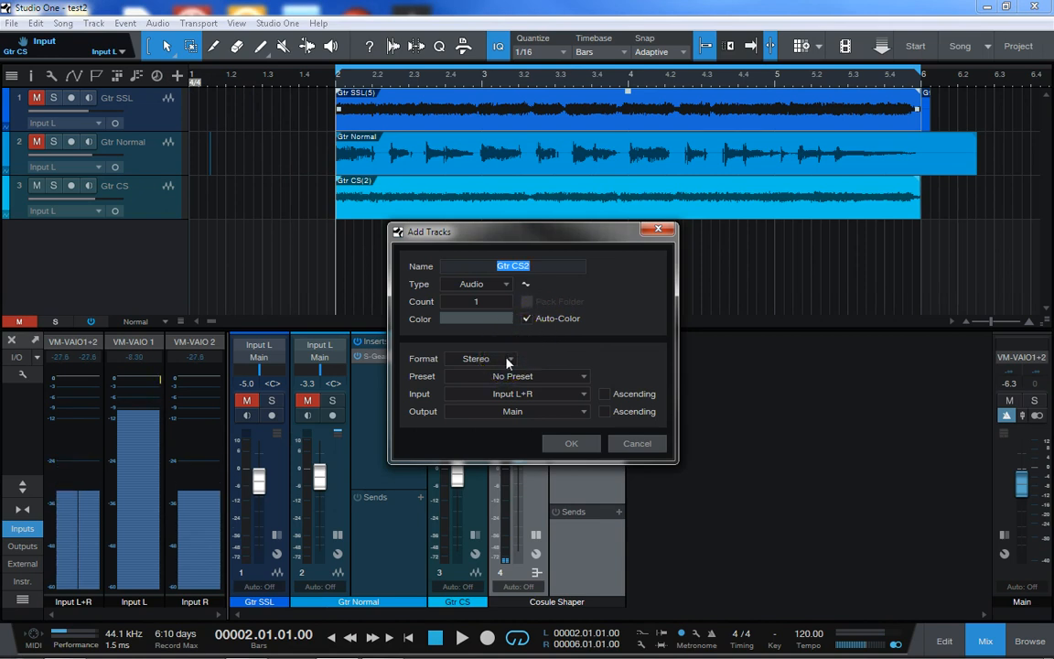
{"action": "left_click", "coordinate": [561, 396]}
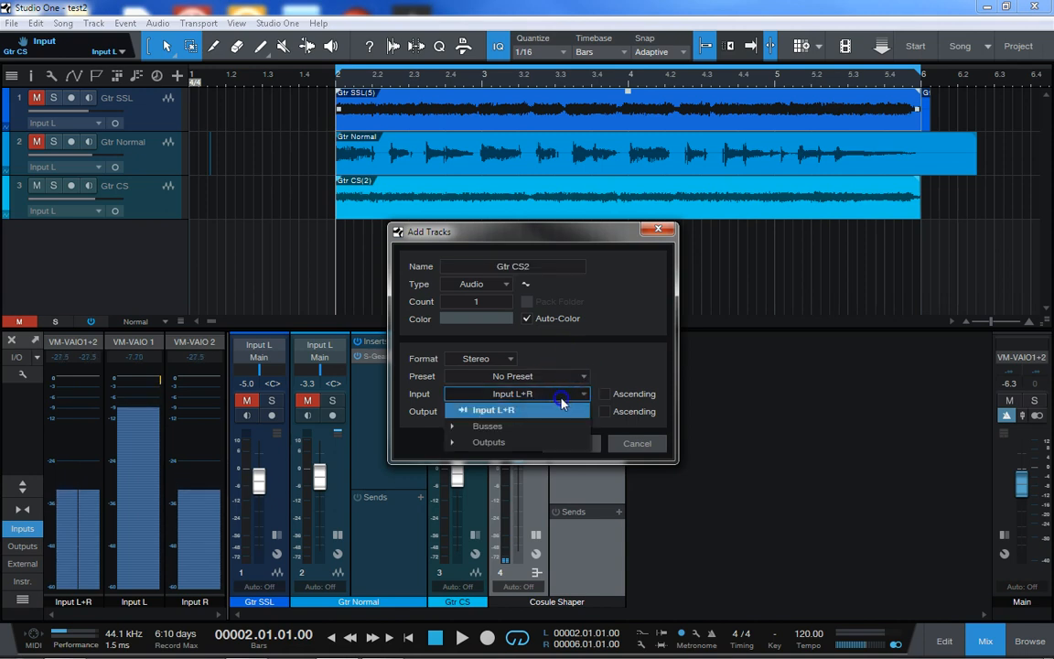
{"action": "left_click", "coordinate": [550, 427]}
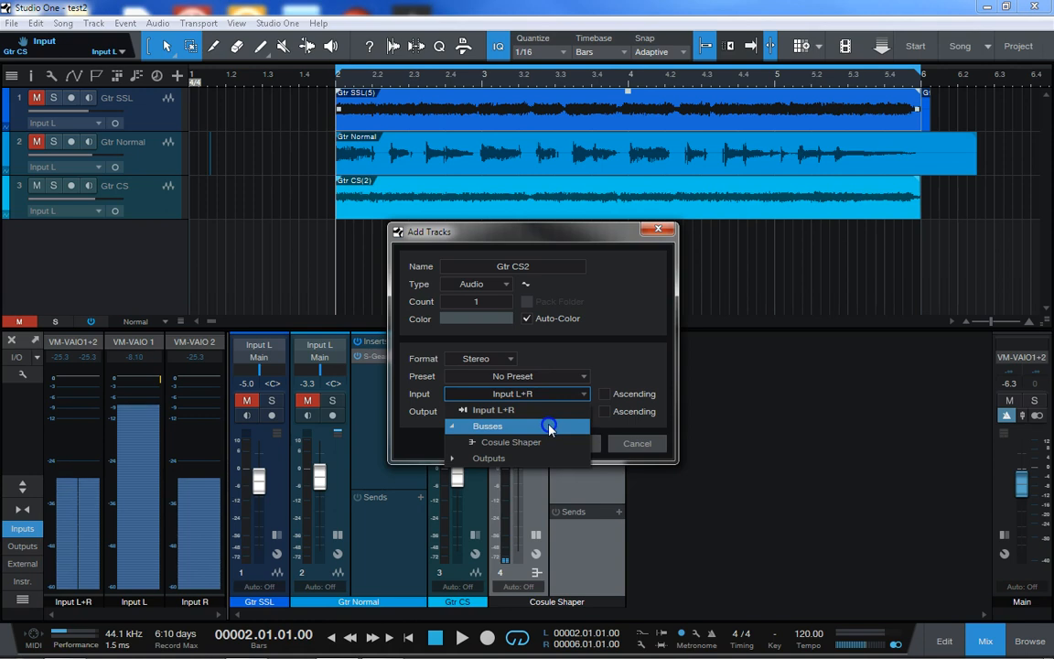
{"action": "left_click", "coordinate": [536, 443]}
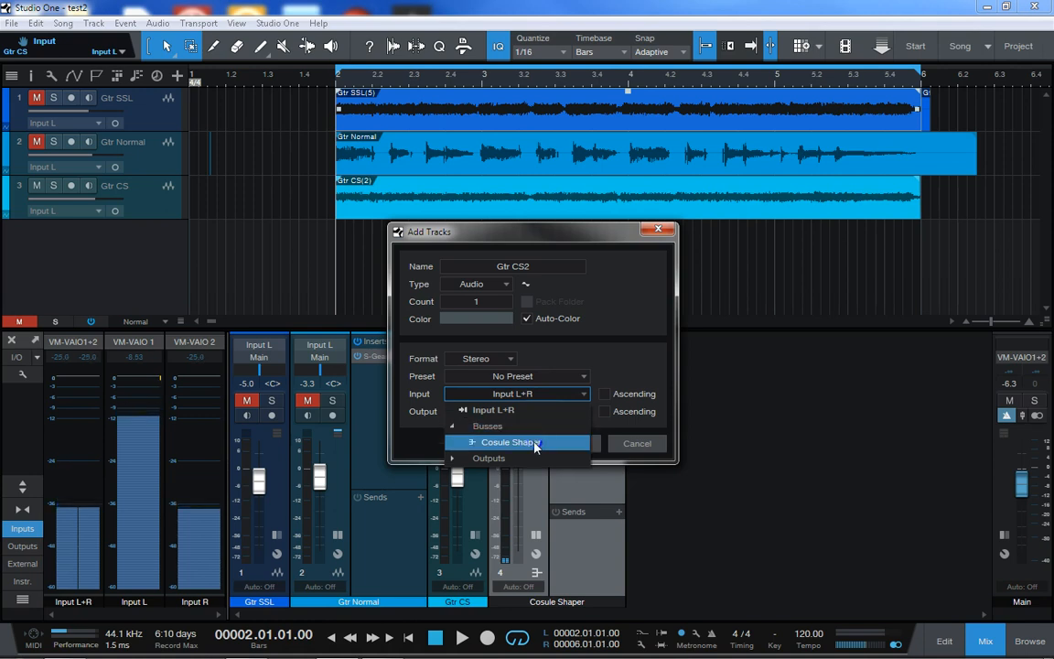
{"action": "left_click", "coordinate": [535, 443]}
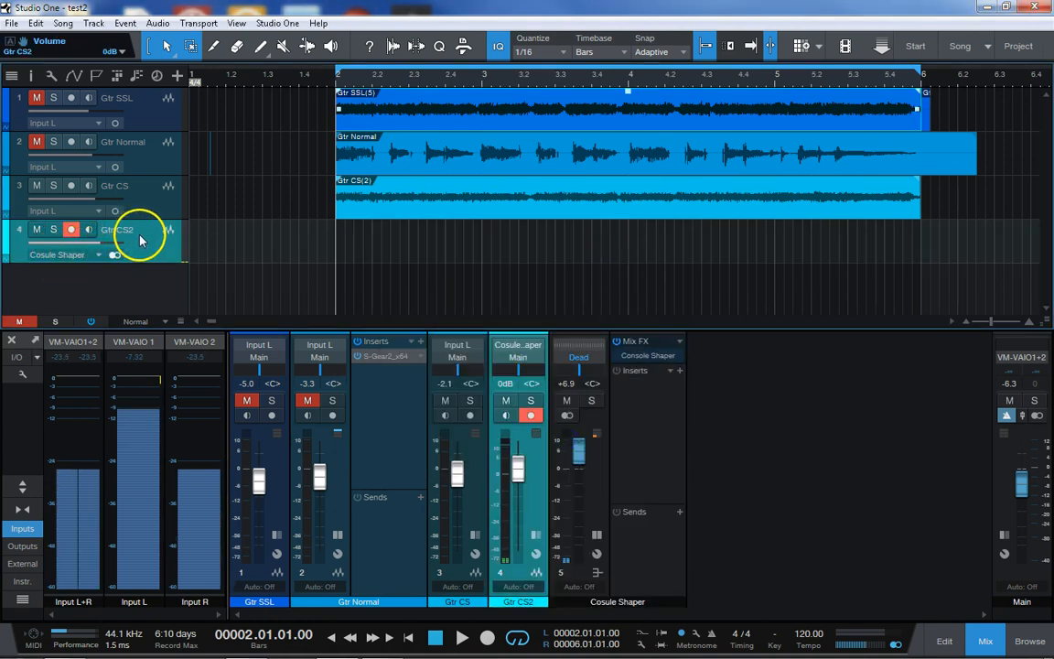
Review the busses and outputs available as input sources for the stereo Gtr CS2 track
{"action": "left_click", "coordinate": [530, 346]}
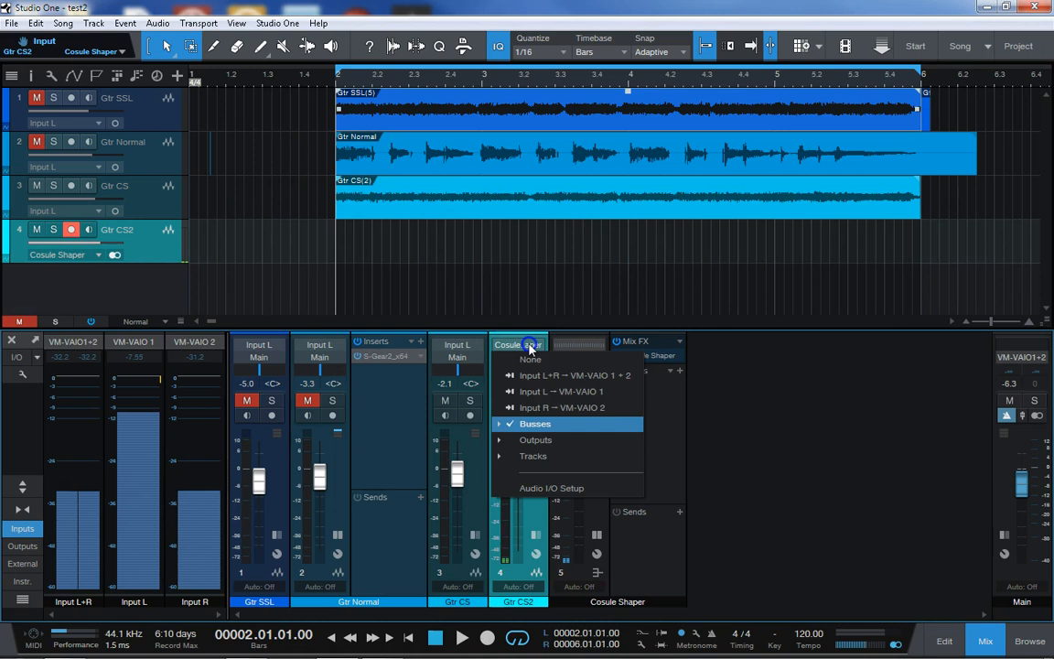
{"action": "left_click", "coordinate": [554, 427]}
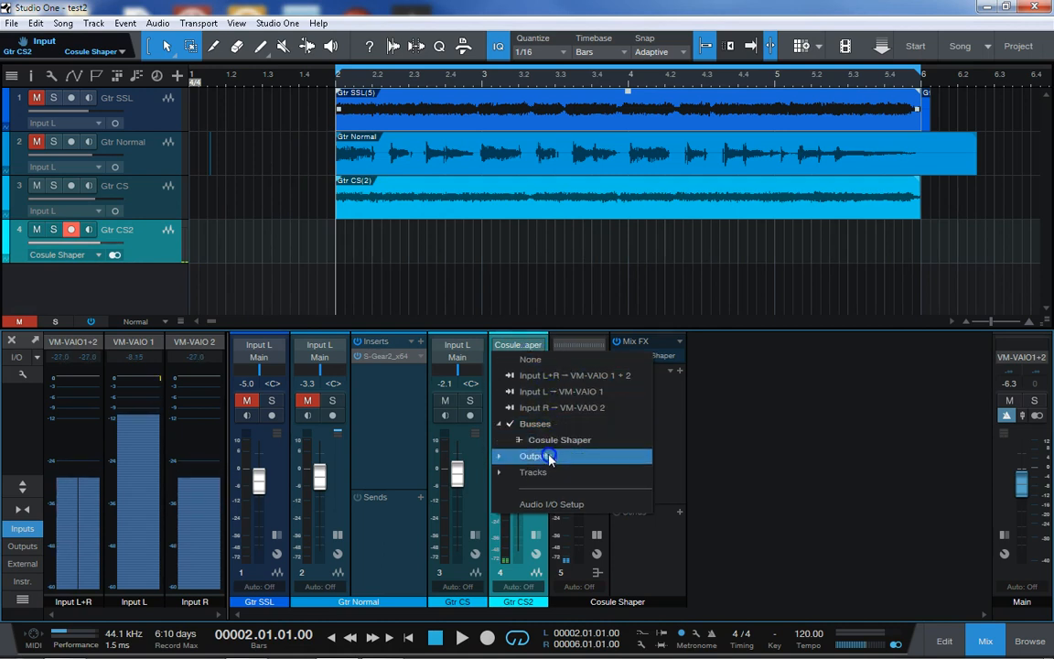
{"action": "left_click", "coordinate": [544, 456]}
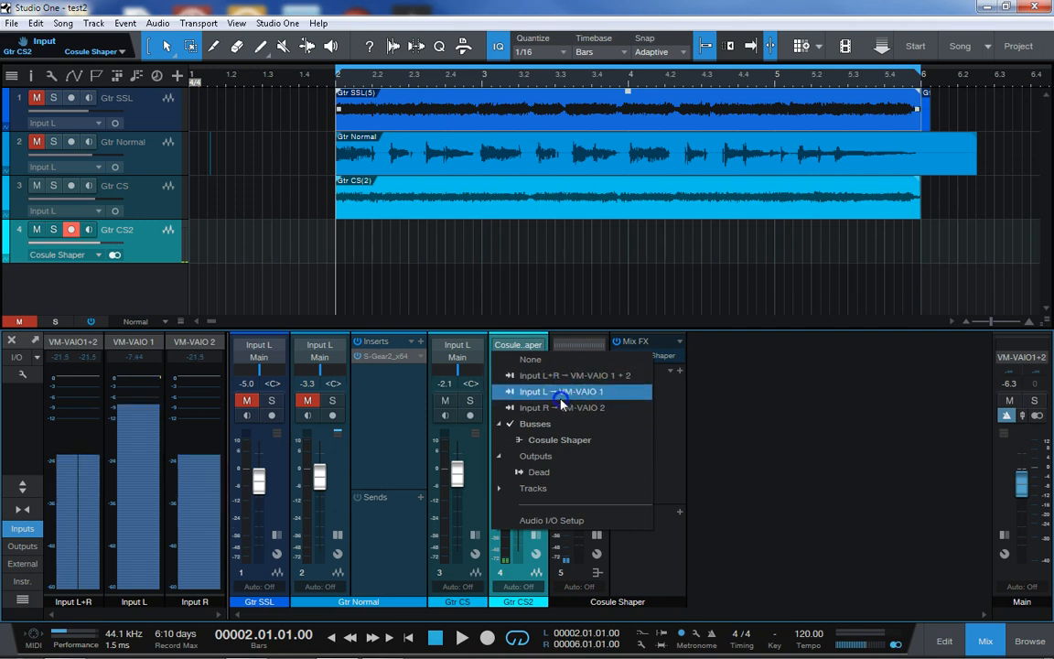
{"action": "left_click", "coordinate": [146, 250]}
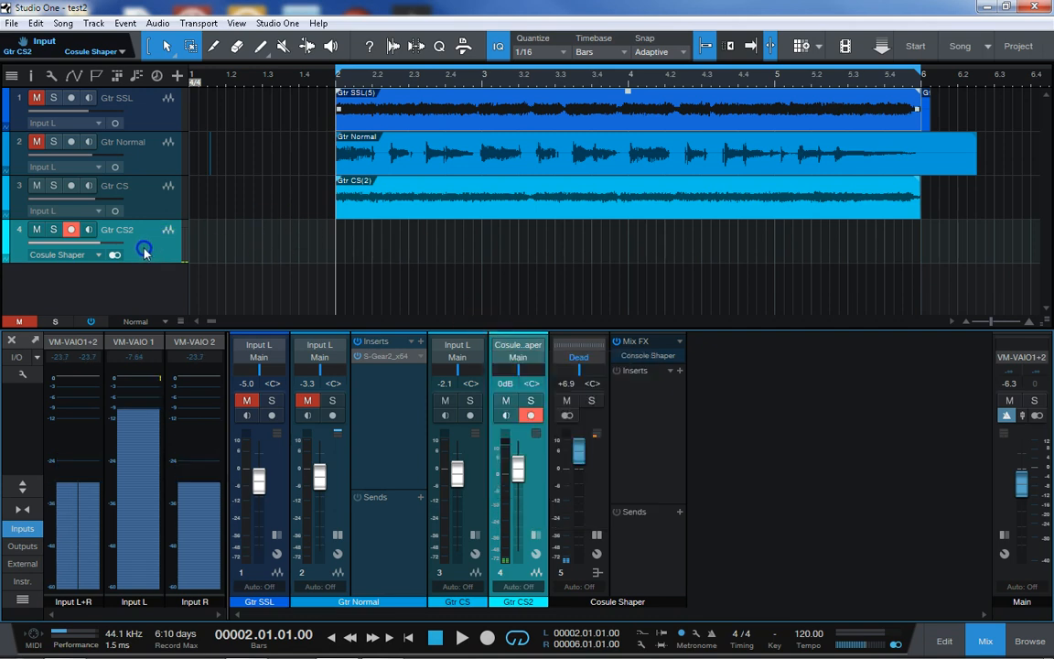
Switch Gtr CS2 from stereo to mono and review the input sources offered for a mono track
{"action": "left_click", "coordinate": [116, 257]}
{"action": "left_click", "coordinate": [116, 256]}
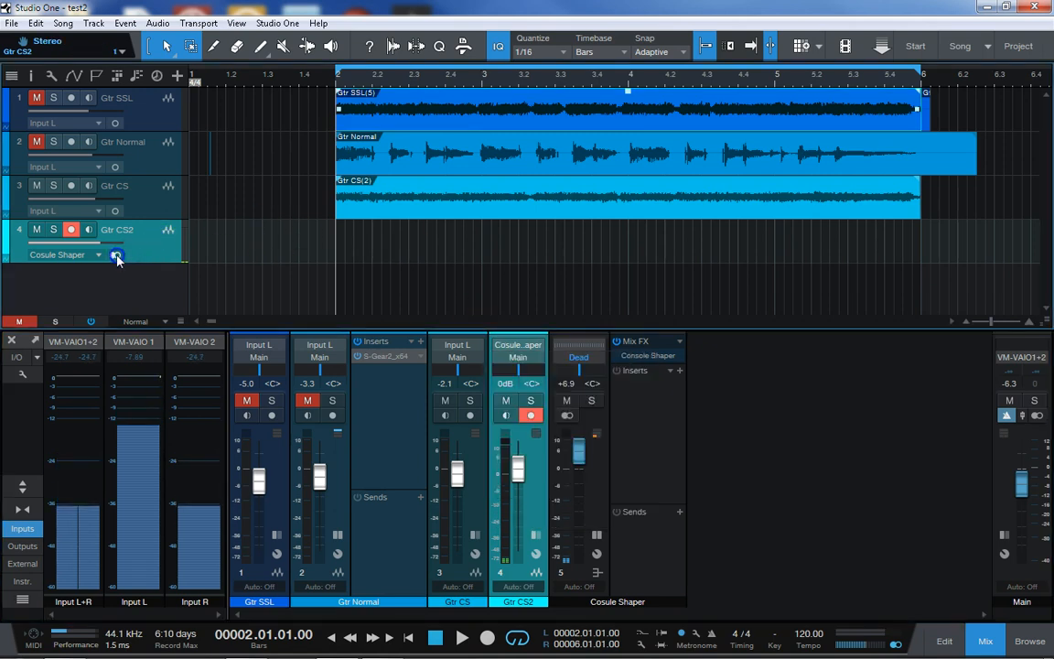
{"action": "left_click", "coordinate": [116, 256]}
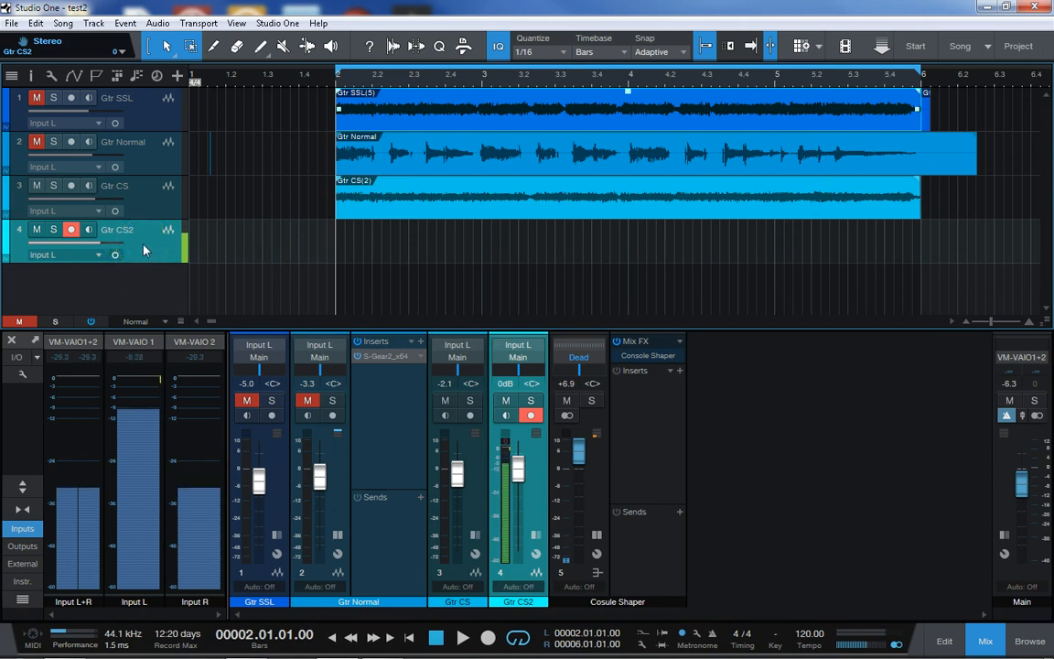
{"action": "left_click", "coordinate": [521, 345]}
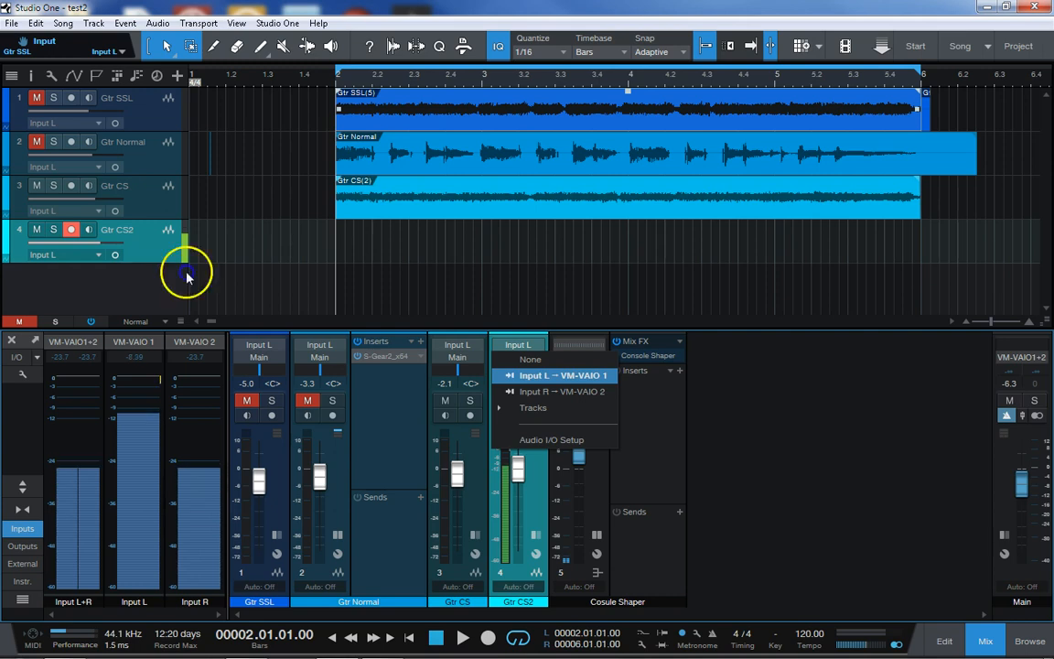
{"action": "left_click", "coordinate": [139, 245]}
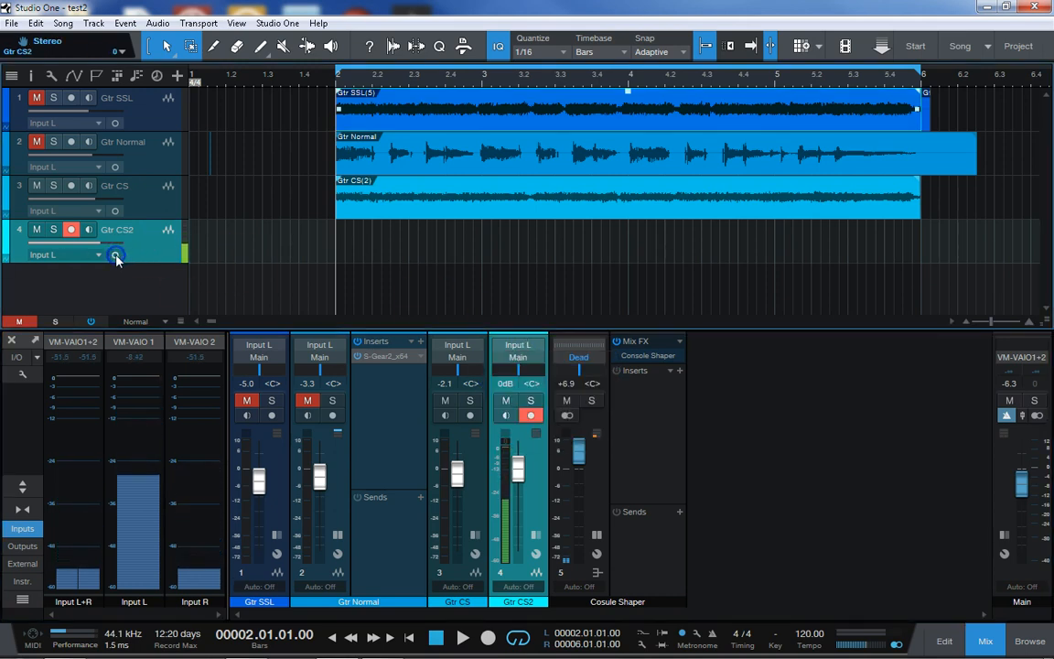
Toggle Gtr CS2 between stereo and mono to compare its input assignment, ending in mono
{"action": "left_click", "coordinate": [116, 255]}
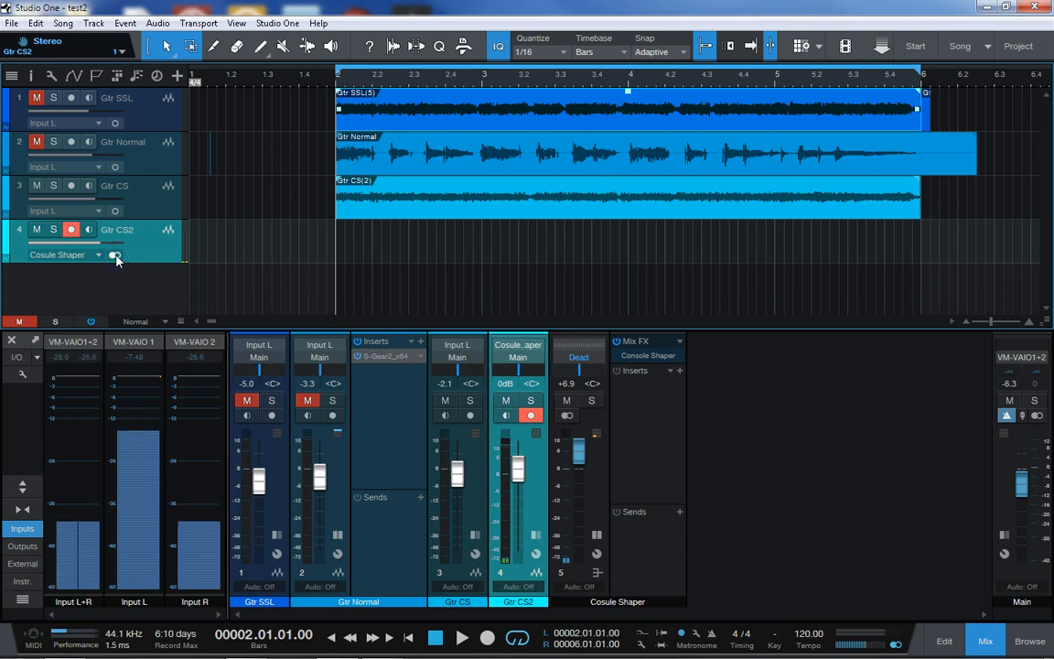
{"action": "left_click", "coordinate": [117, 256]}
{"action": "left_click", "coordinate": [116, 257]}
{"action": "left_click", "coordinate": [116, 258]}
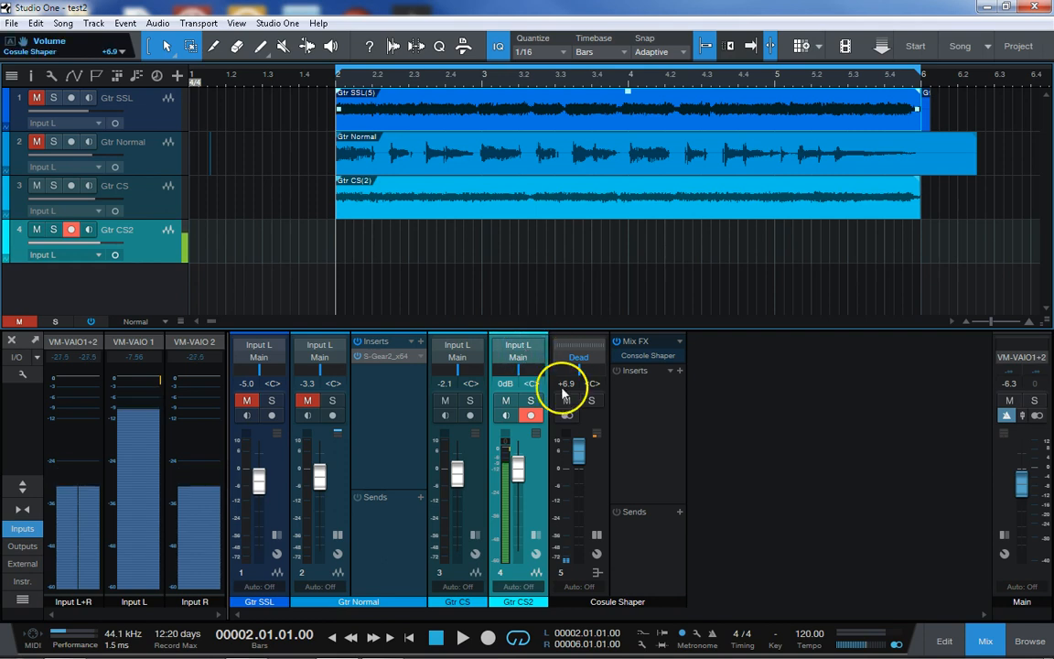
Remove the Gtr CS2 track and disarm recording on Gtr CS
{"action": "right_click", "coordinate": [135, 247]}
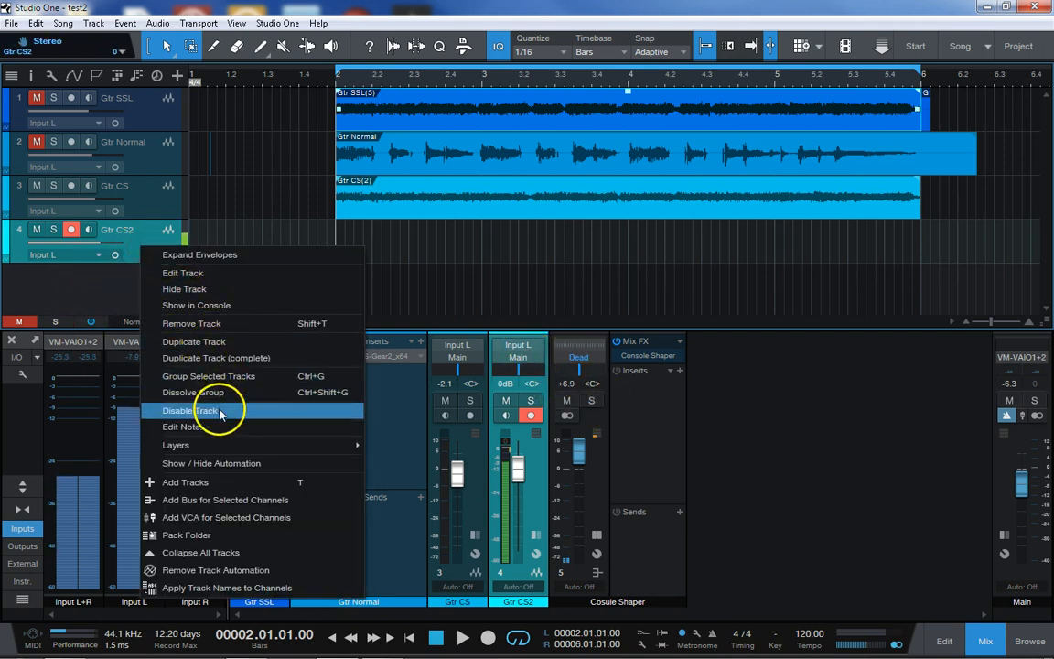
{"action": "left_click", "coordinate": [244, 326]}
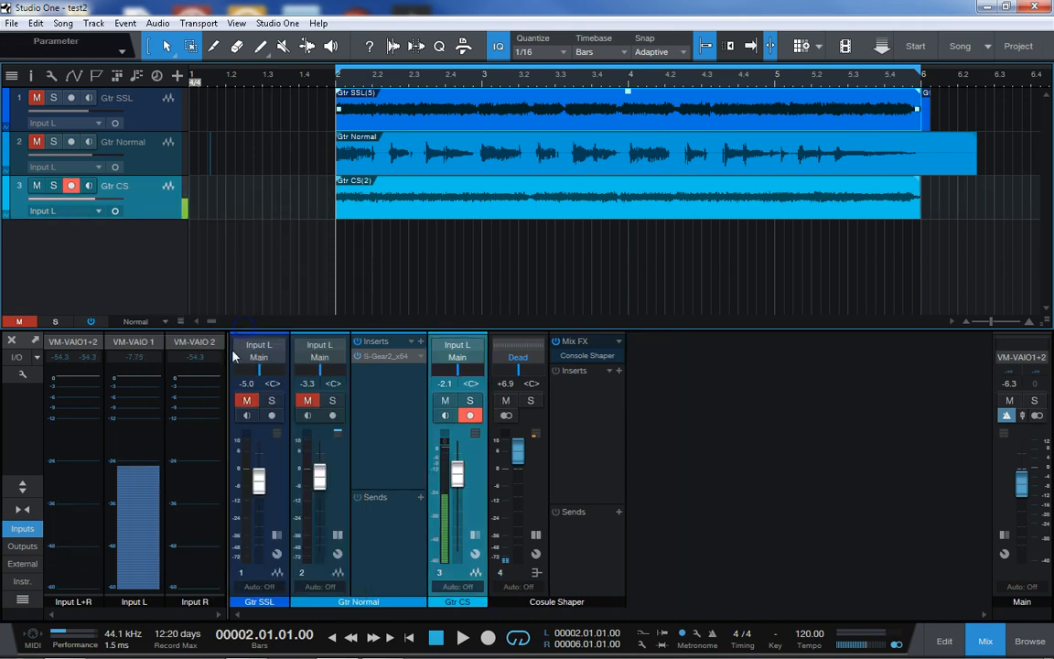
{"action": "left_click", "coordinate": [71, 185]}
{"action": "left_click", "coordinate": [70, 185]}
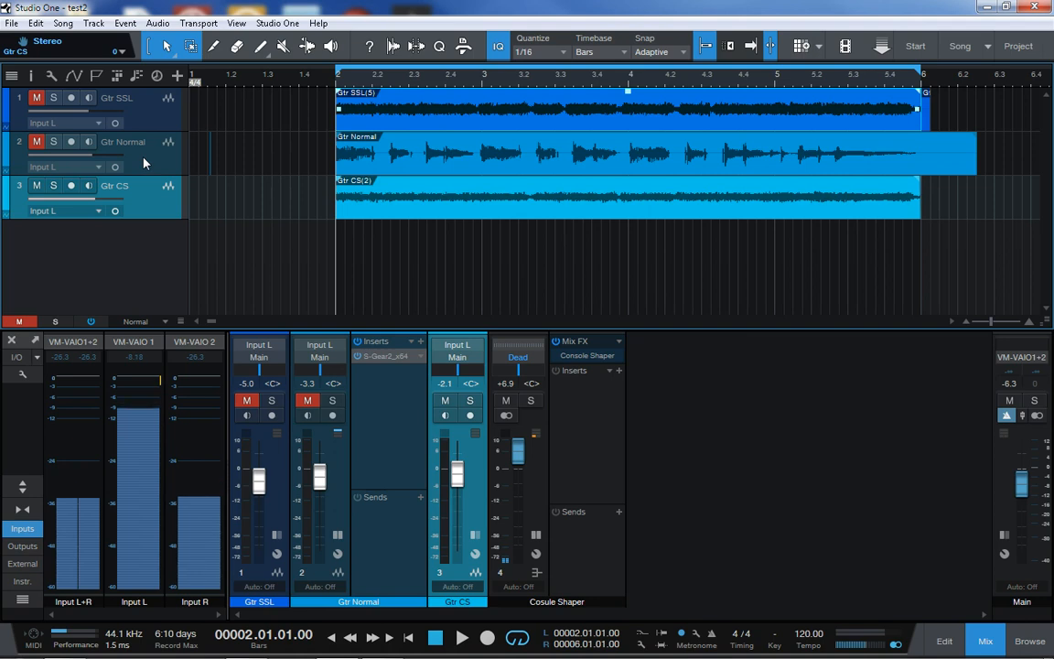
Reset the Cosule Shaper bus volume to 0 dB
{"action": "left_click", "coordinate": [410, 400]}
{"action": "left_click", "coordinate": [499, 458]}
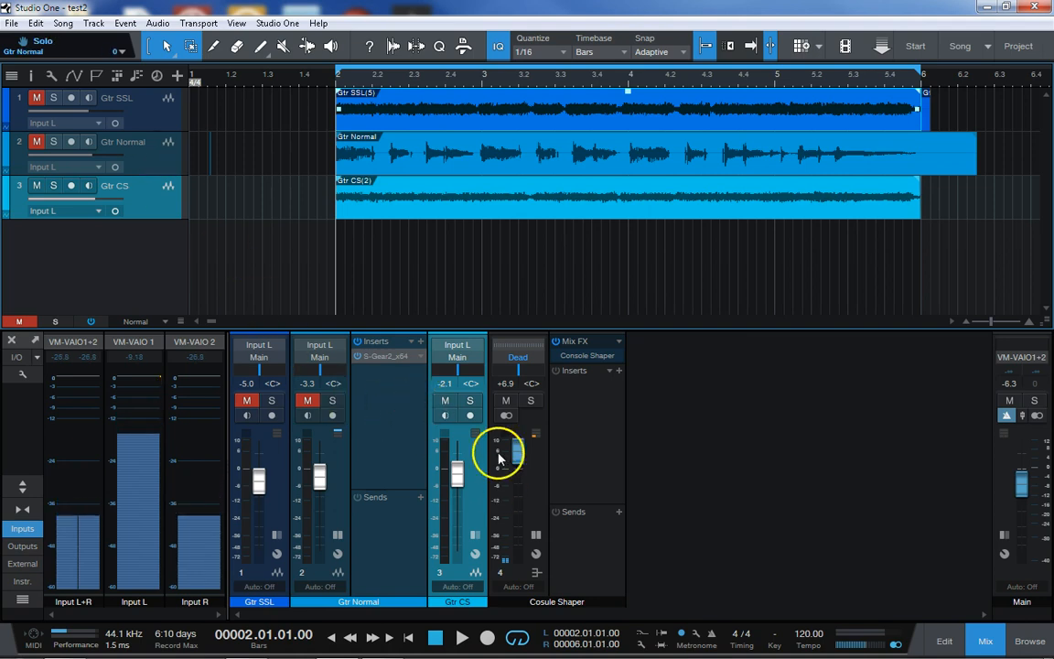
{"action": "left_click", "coordinate": [518, 456], "text": "ctrl"}
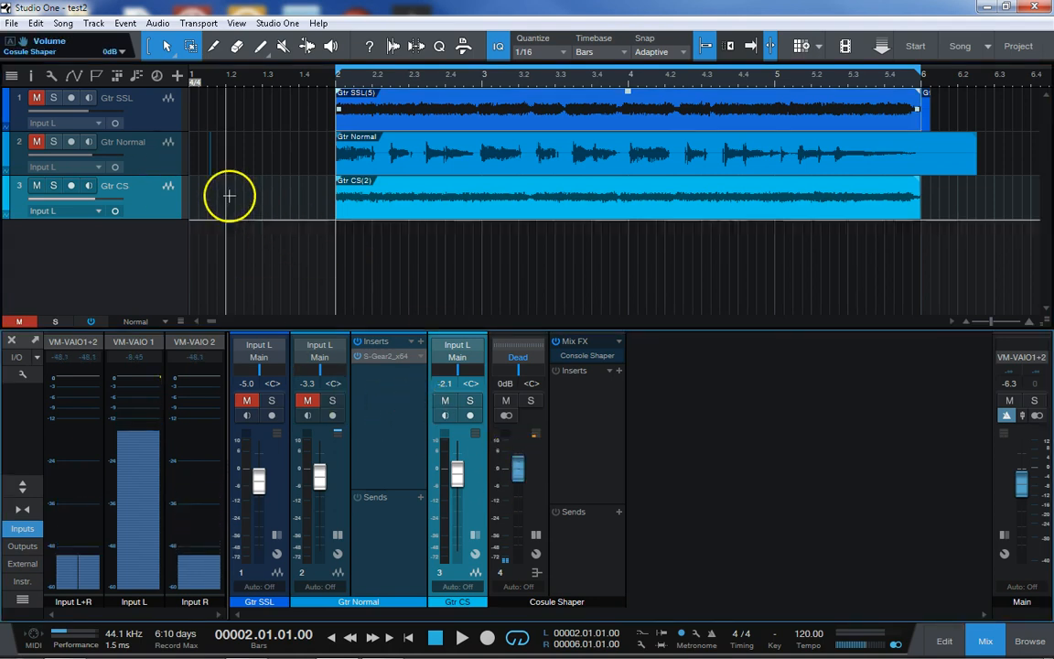
Select the Gtr Normal track, solo it and leave it disarmed for recording
{"action": "left_click", "coordinate": [172, 203]}
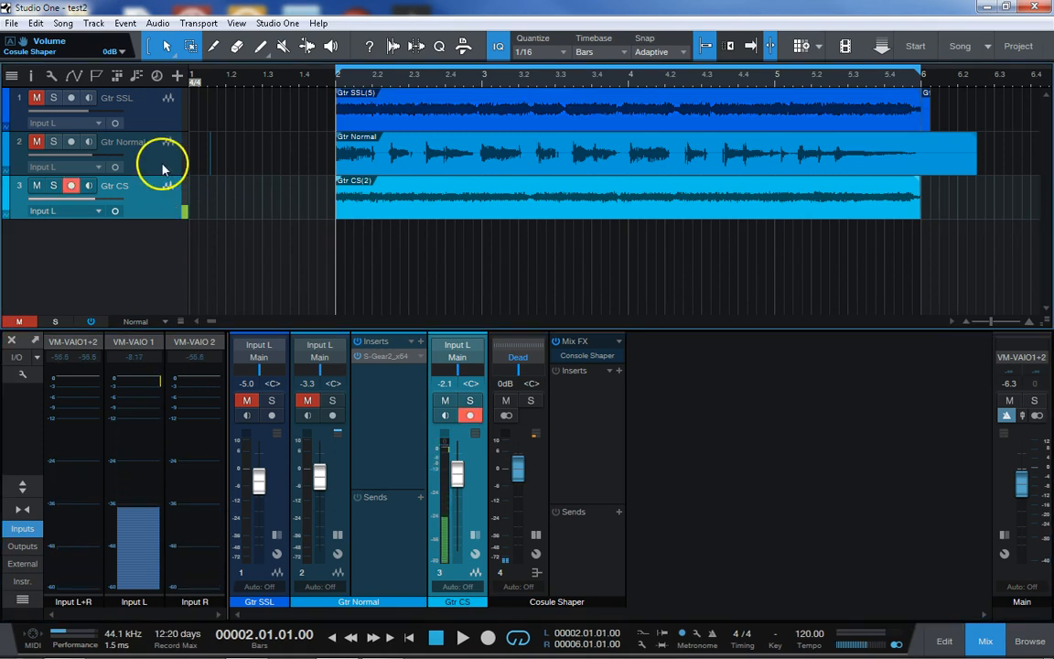
{"action": "left_click", "coordinate": [163, 167]}
{"action": "left_click", "coordinate": [37, 141]}
{"action": "left_click", "coordinate": [53, 141]}
{"action": "left_click", "coordinate": [71, 141]}
Play the loop and compare Gtr CS with Gtr Normal by muting Gtr Normal and soloing it again
{"action": "mouse_move", "coordinate": [71, 155]}
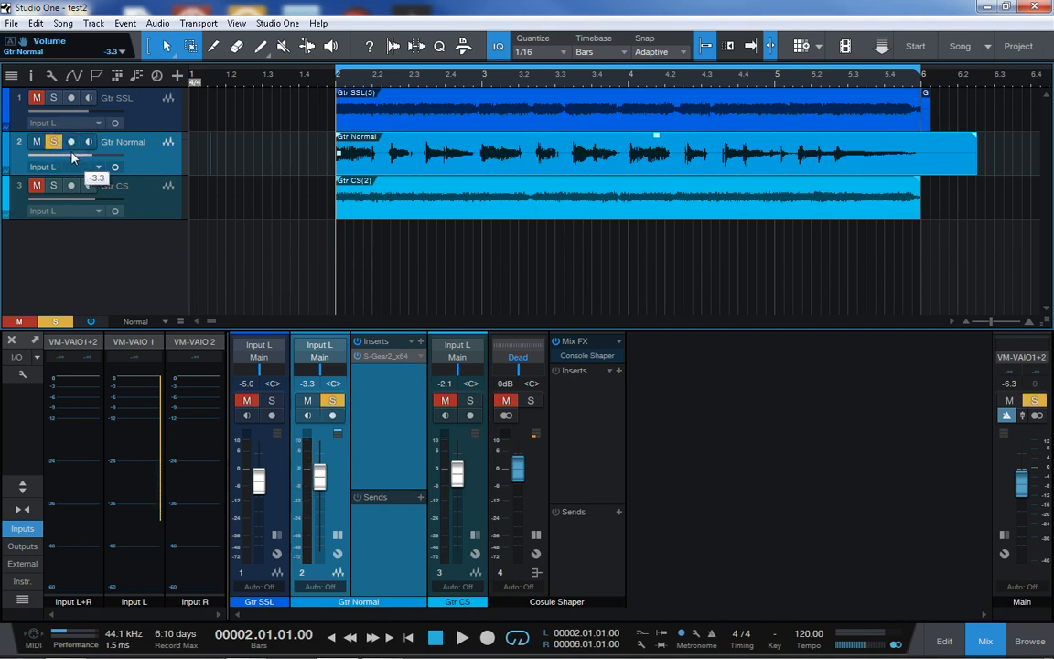
{"action": "key", "text": "space"}
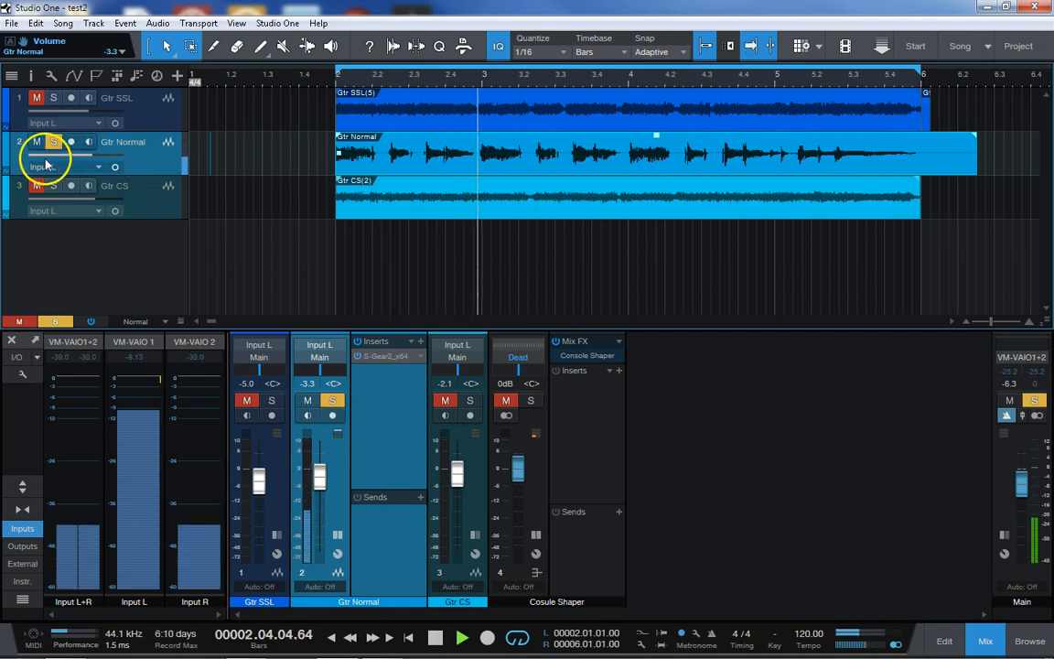
{"action": "left_click", "coordinate": [34, 145]}
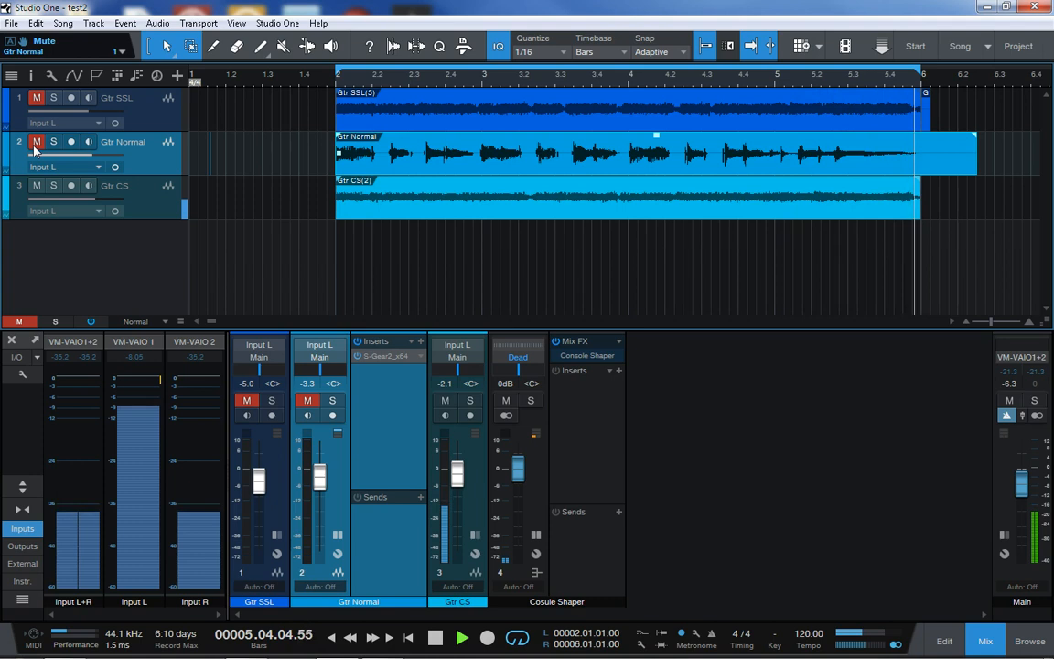
{"action": "left_click", "coordinate": [52, 143]}
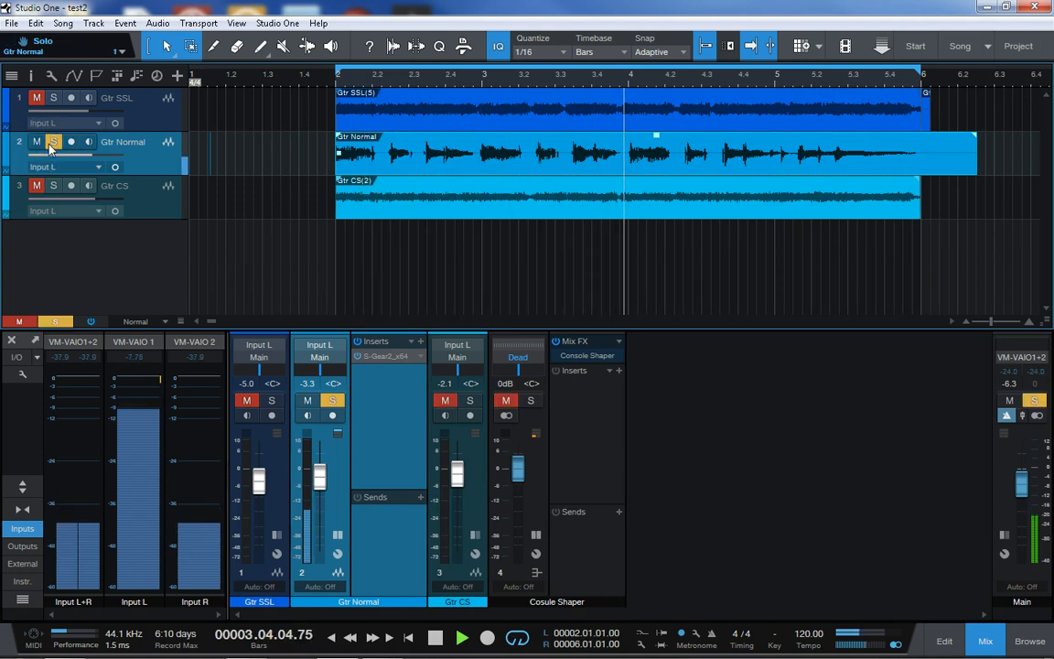
Toggle the solo on Gtr Normal during playback to compare it with Gtr CS, leave it unsoloed and stop playback
{"action": "left_click", "coordinate": [51, 143]}
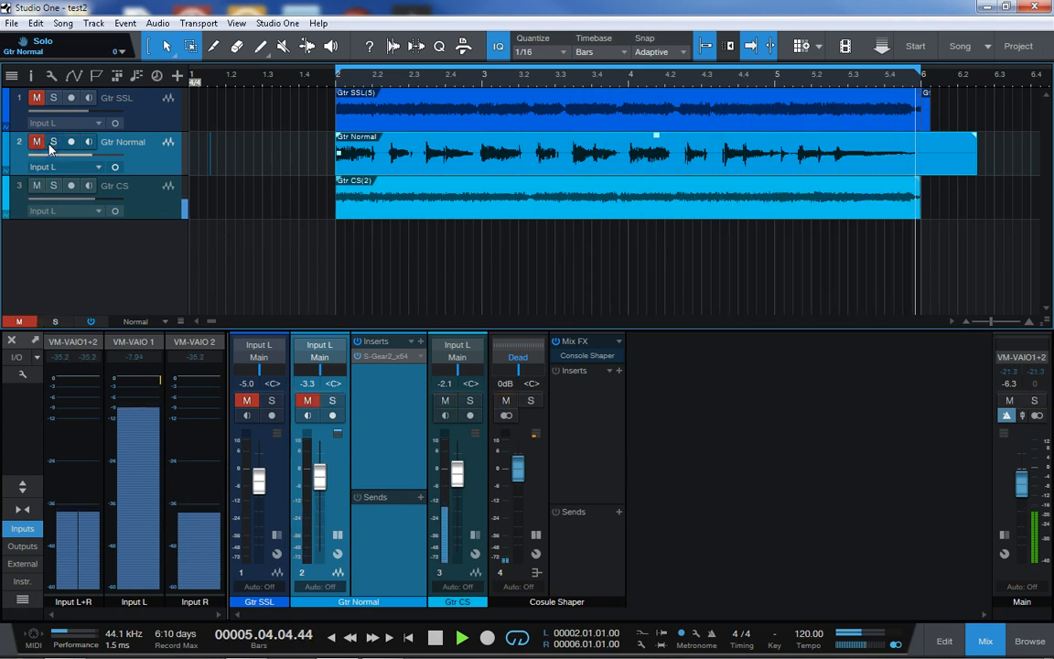
{"action": "left_click", "coordinate": [52, 143]}
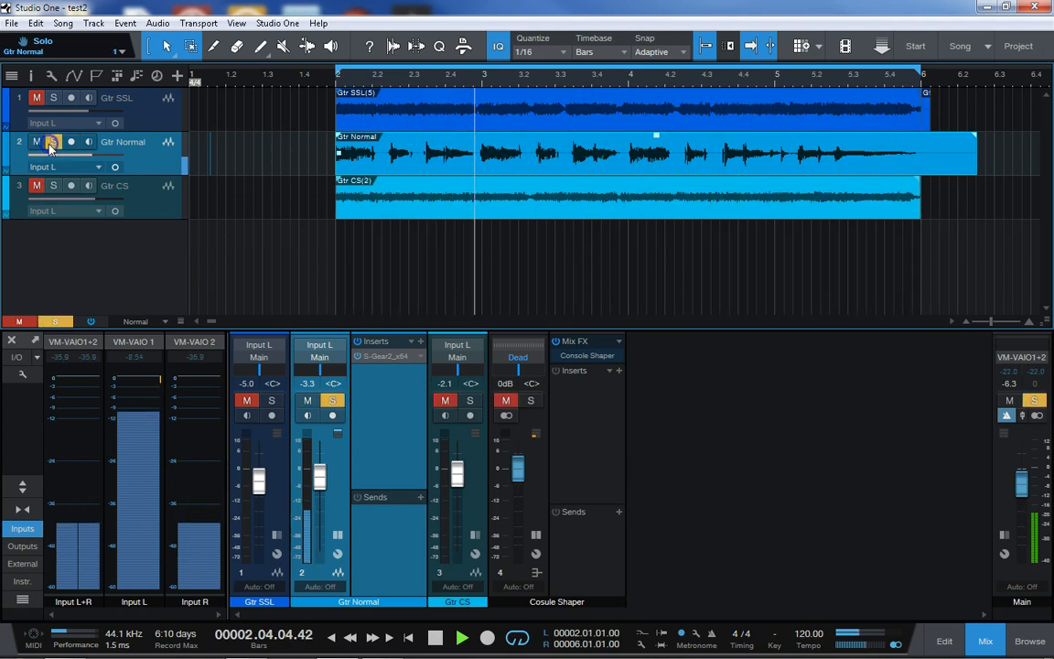
{"action": "left_click", "coordinate": [51, 143]}
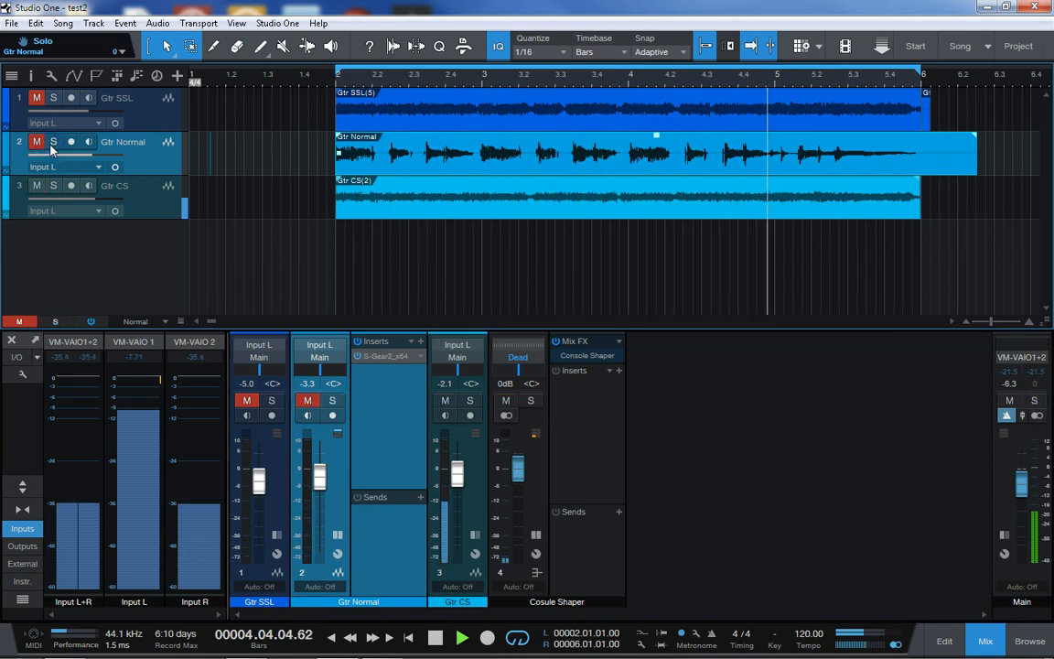
{"action": "key", "text": "space"}
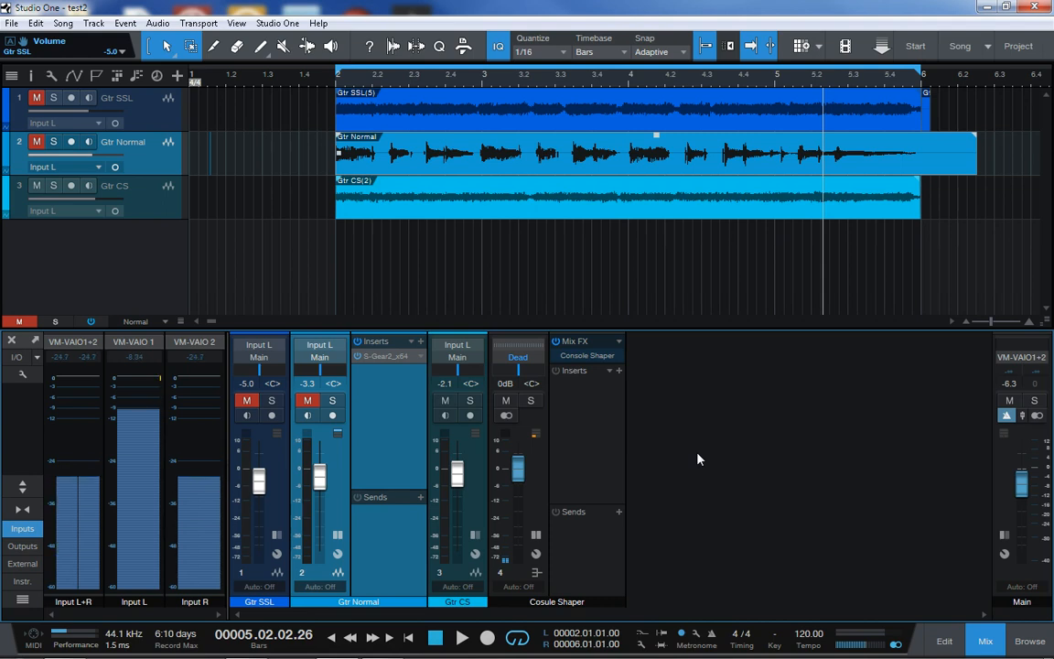
Expand the Input L channel to examine its insert chain and collapse it again
{"action": "left_click", "coordinate": [135, 495]}
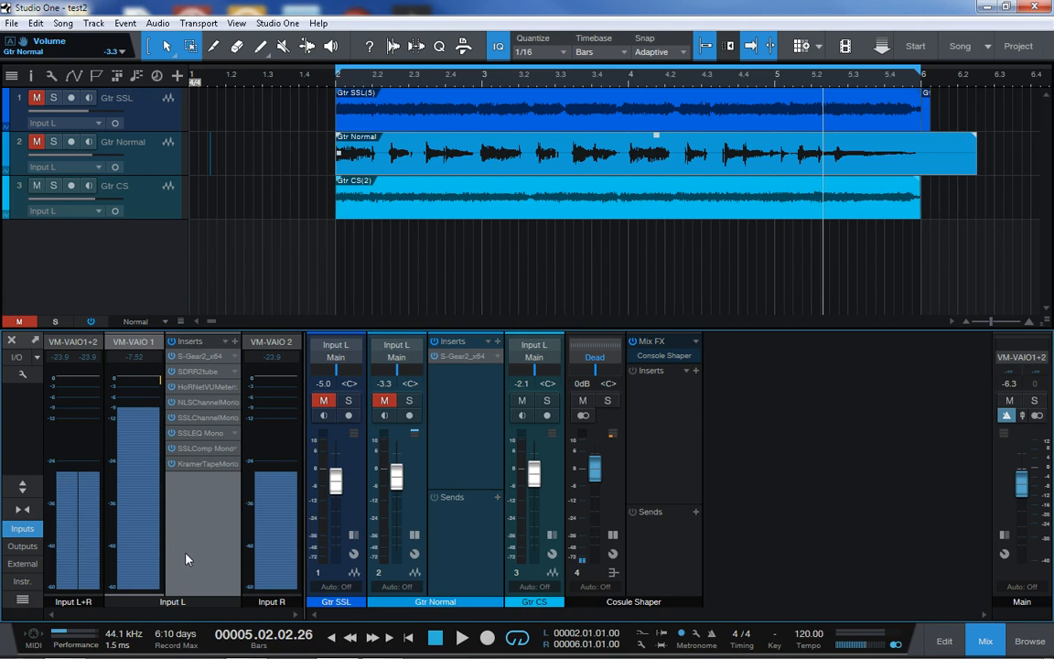
{"action": "left_click", "coordinate": [151, 536]}
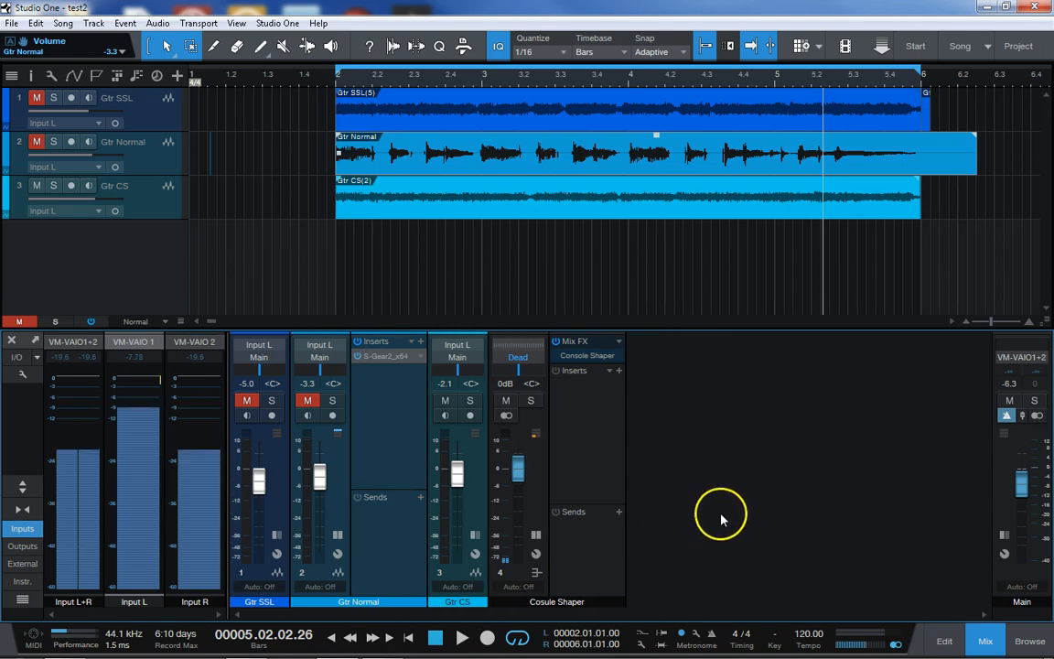